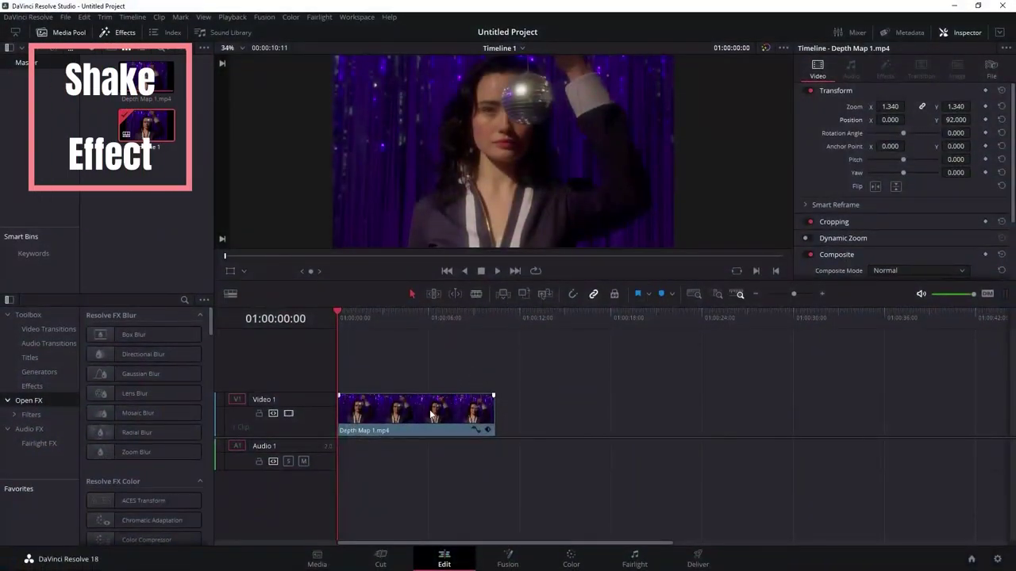
Duplicate the disco clip so a copy sits right after the original on V1
{"action": "left_click", "coordinate": [430, 413]}
{"action": "right_click", "coordinate": [431, 413]}
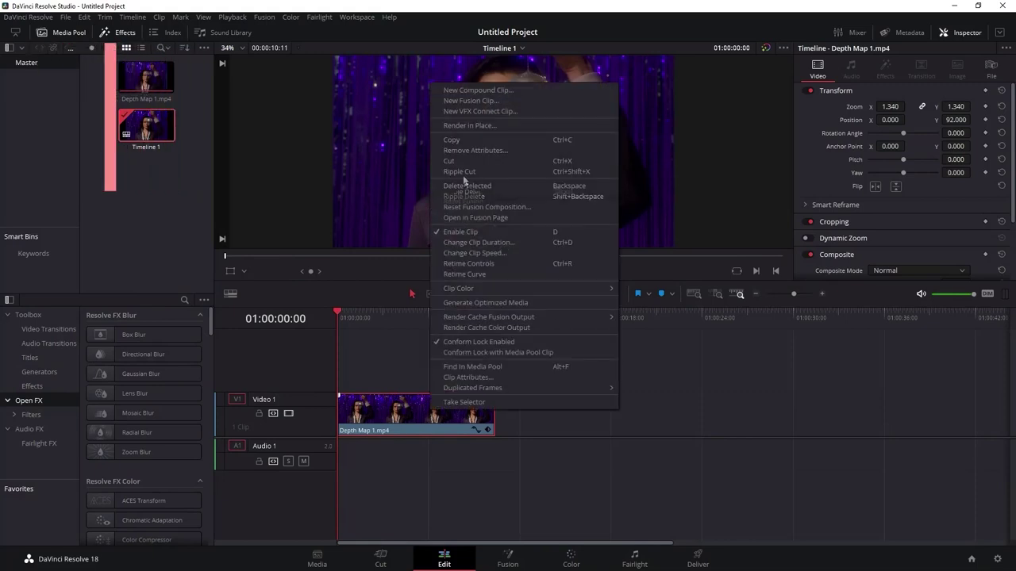
{"action": "left_click", "coordinate": [400, 380]}
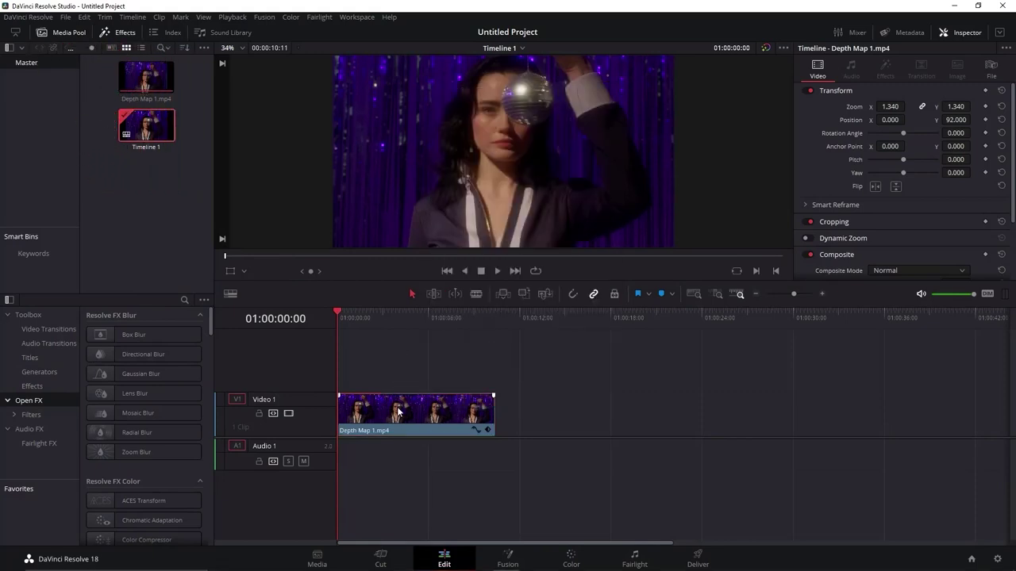
{"action": "left_click_drag", "start_coordinate": [400, 413], "coordinate": [556, 414]}
Apply the Open FX Depth Map effect, found by searching 'Dep', to the second clip
{"action": "left_click", "coordinate": [123, 33]}
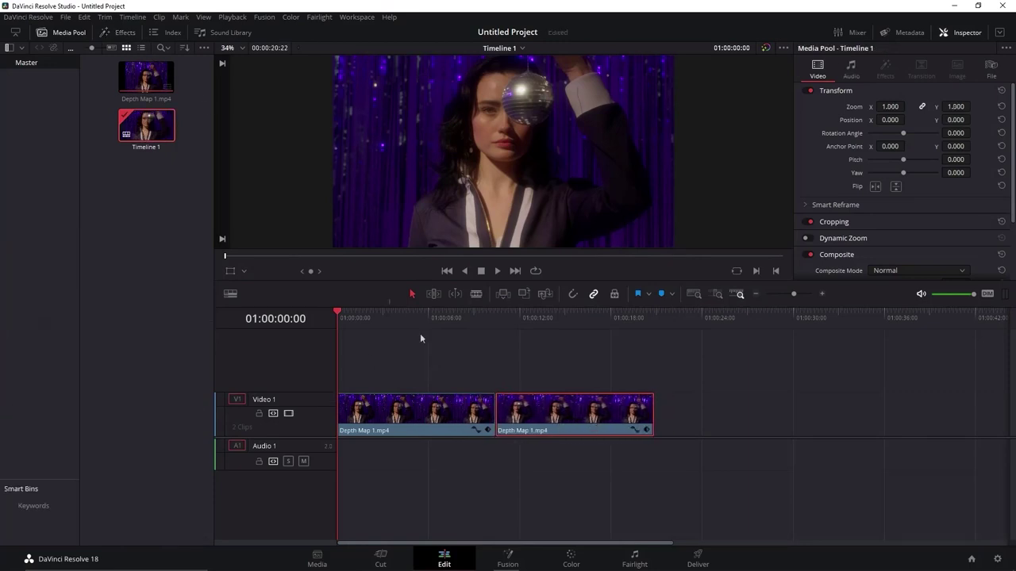
{"action": "left_click", "coordinate": [127, 35]}
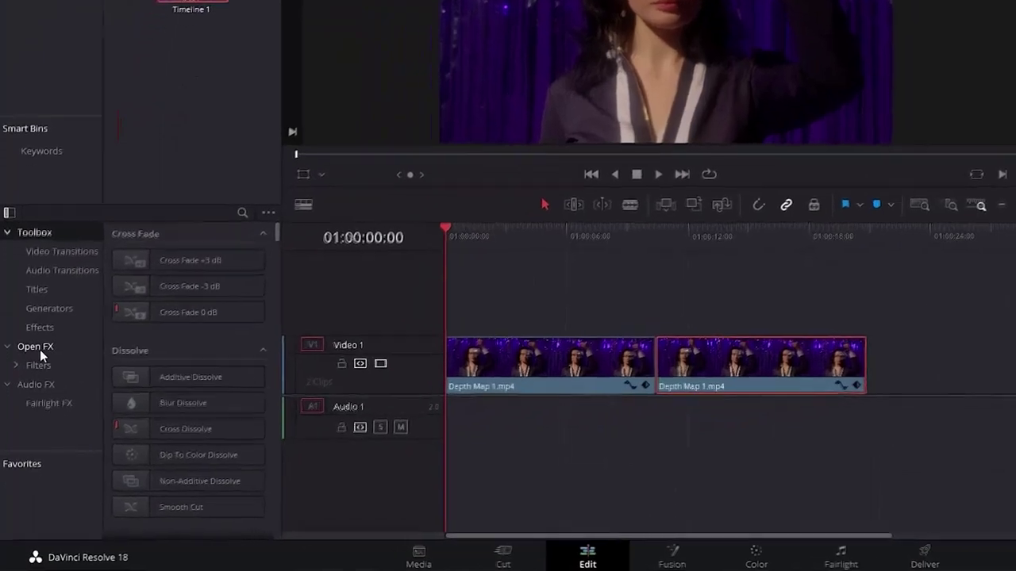
{"action": "left_click", "coordinate": [25, 401]}
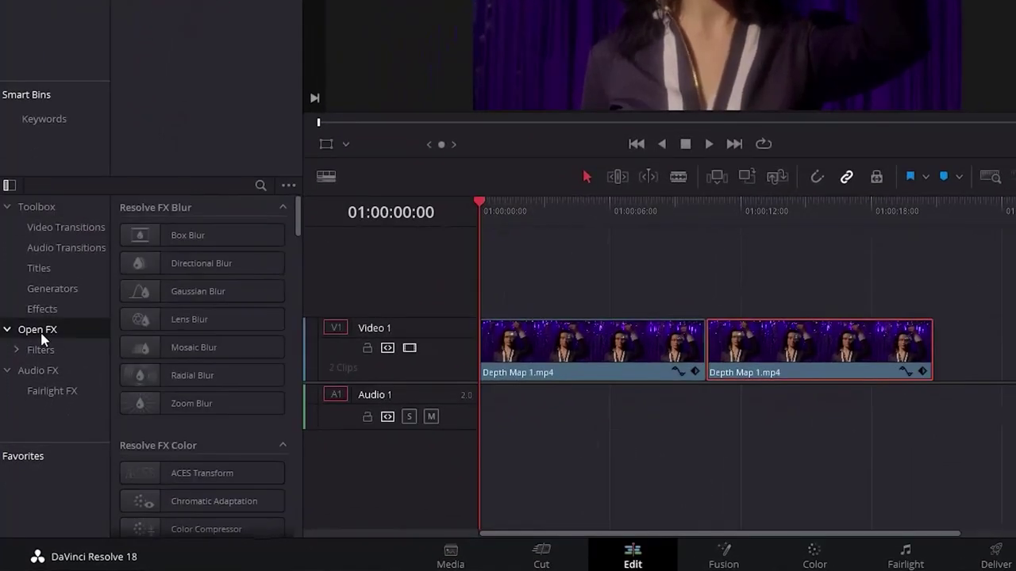
{"action": "left_click", "coordinate": [184, 300]}
{"action": "type", "text": "Dep"}
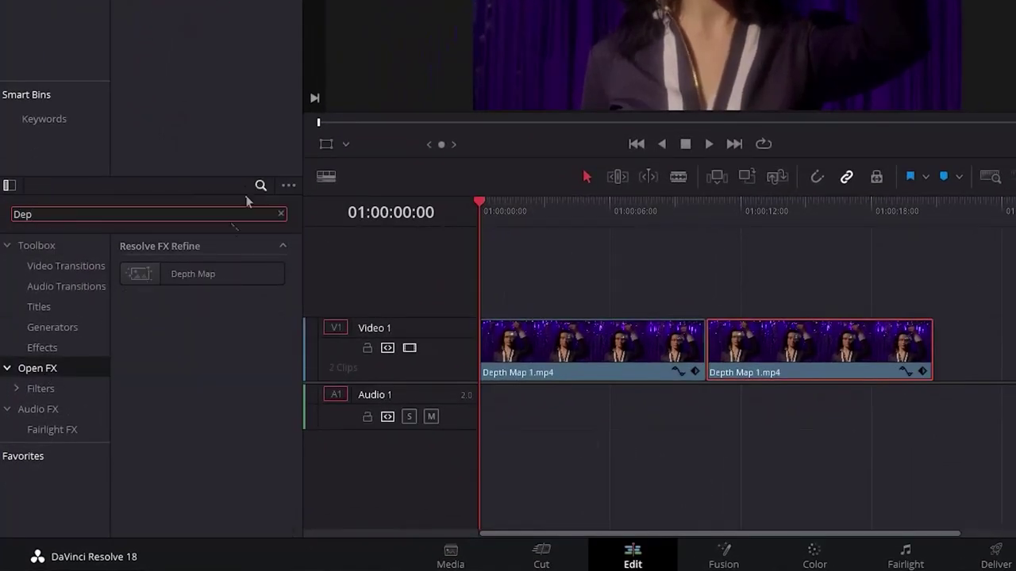
{"action": "left_click_drag", "start_coordinate": [194, 272], "coordinate": [757, 358]}
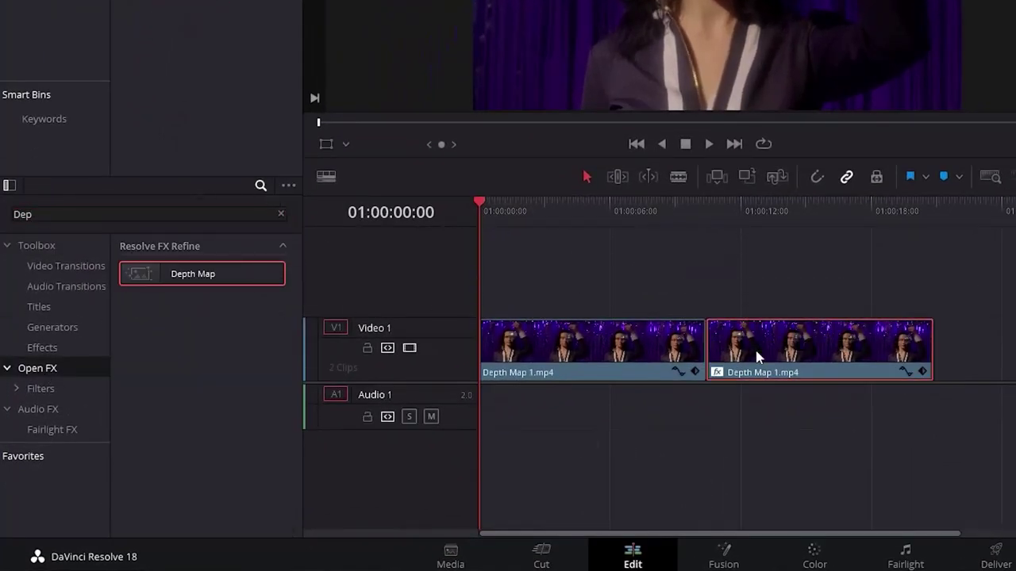
{"action": "left_click", "coordinate": [714, 208]}
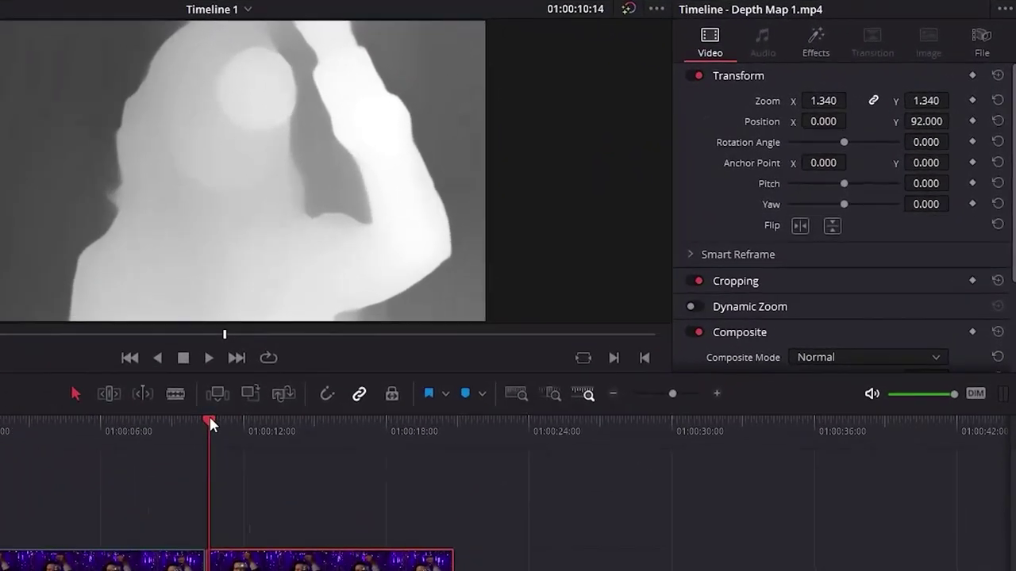
Keep Better quality, invert the depth map, set Near Limit 0.651 and Far Limit 0.341, and save
{"action": "left_click", "coordinate": [814, 46]}
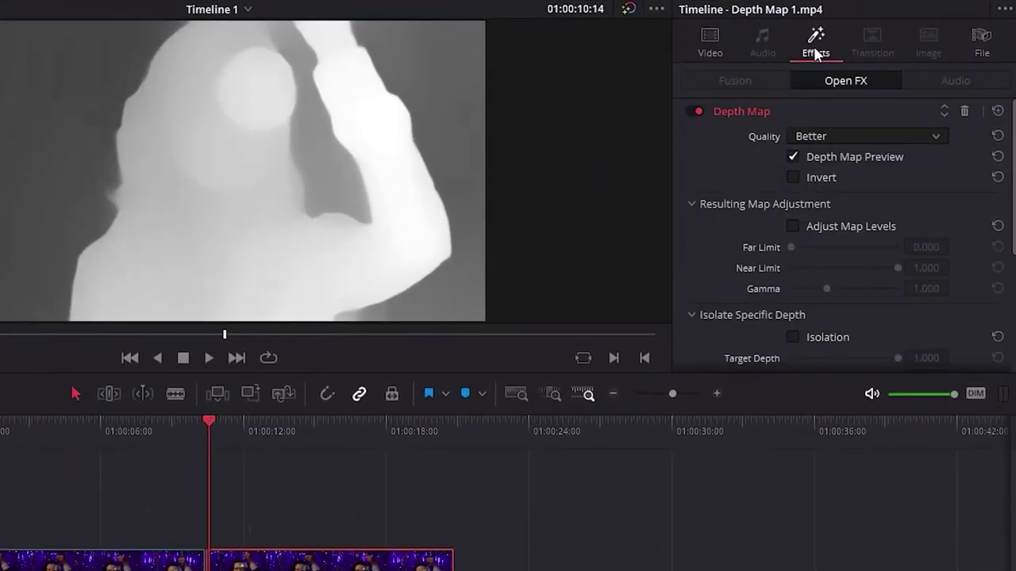
{"action": "left_click", "coordinate": [800, 139]}
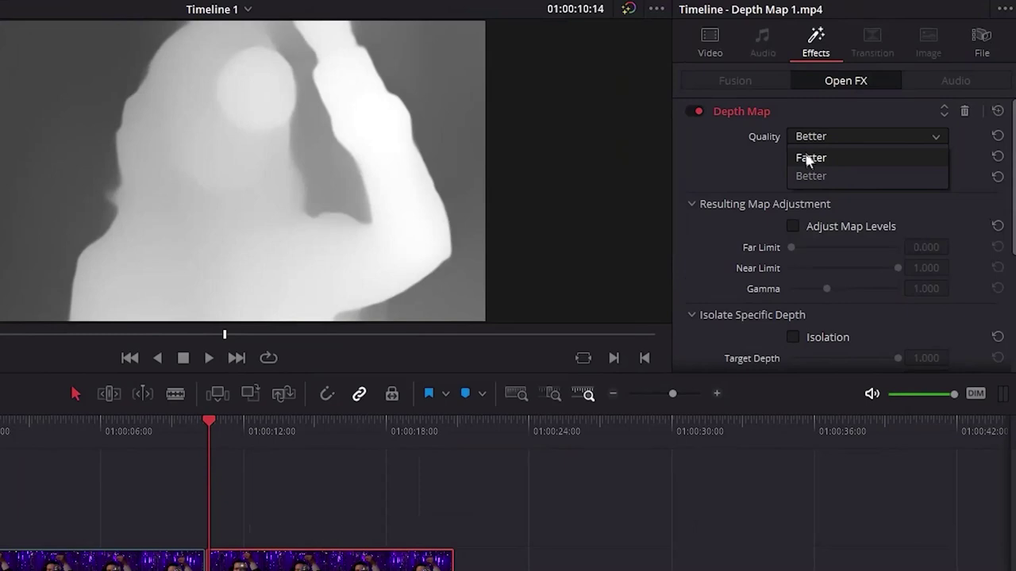
{"action": "left_click", "coordinate": [822, 142]}
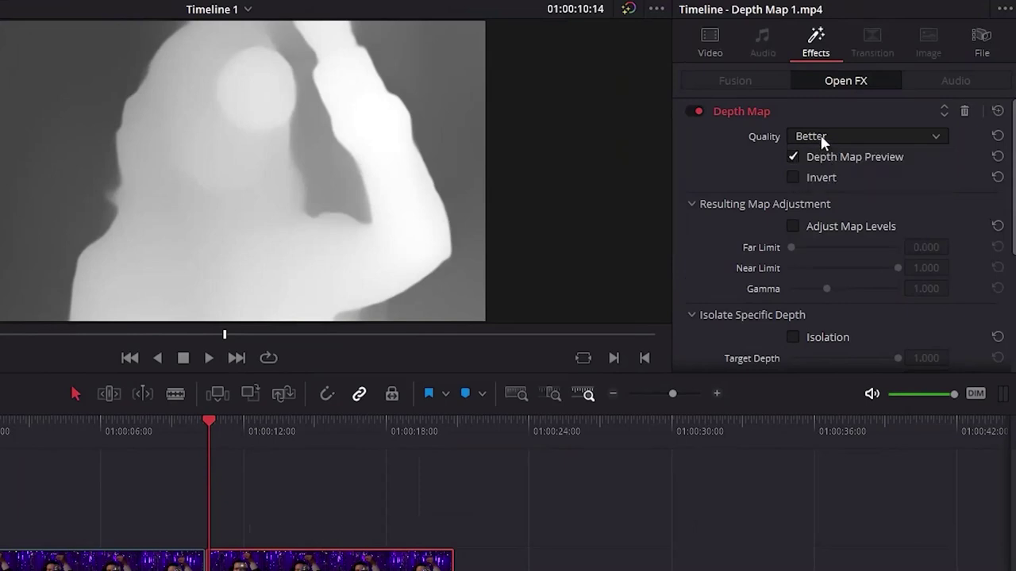
{"action": "left_click", "coordinate": [794, 178]}
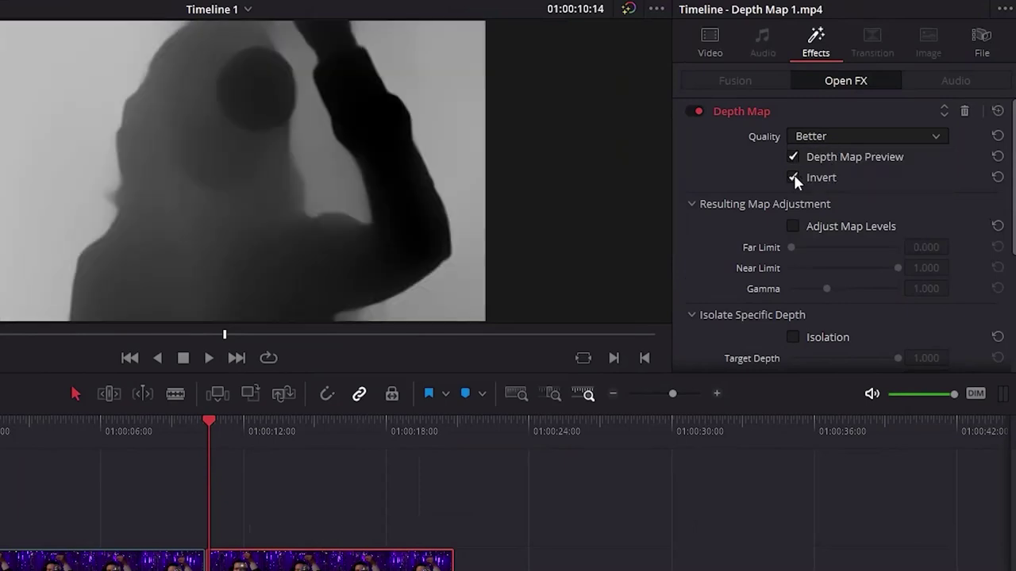
{"action": "left_click", "coordinate": [791, 227]}
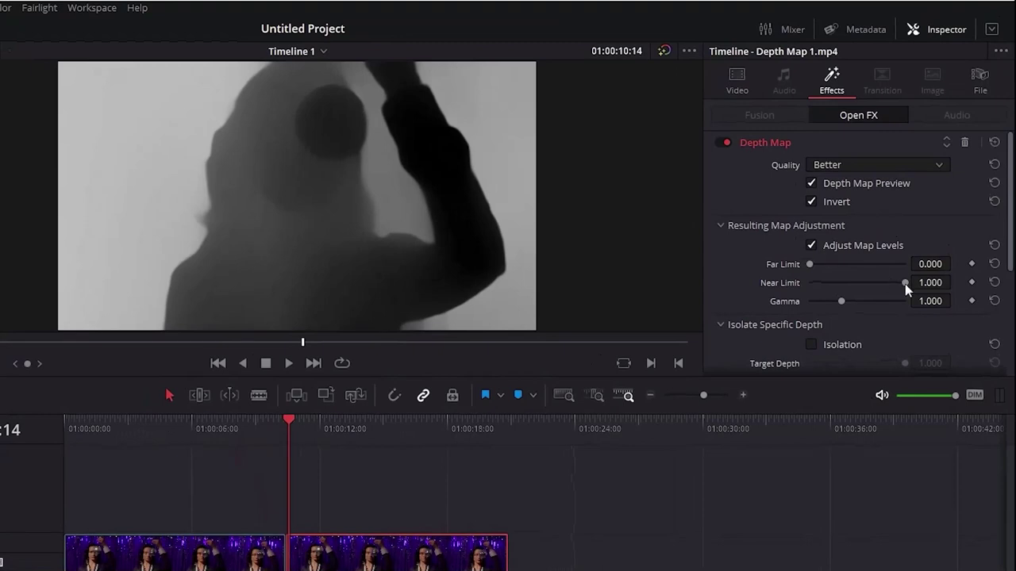
{"action": "left_click_drag", "start_coordinate": [905, 284], "coordinate": [878, 290]}
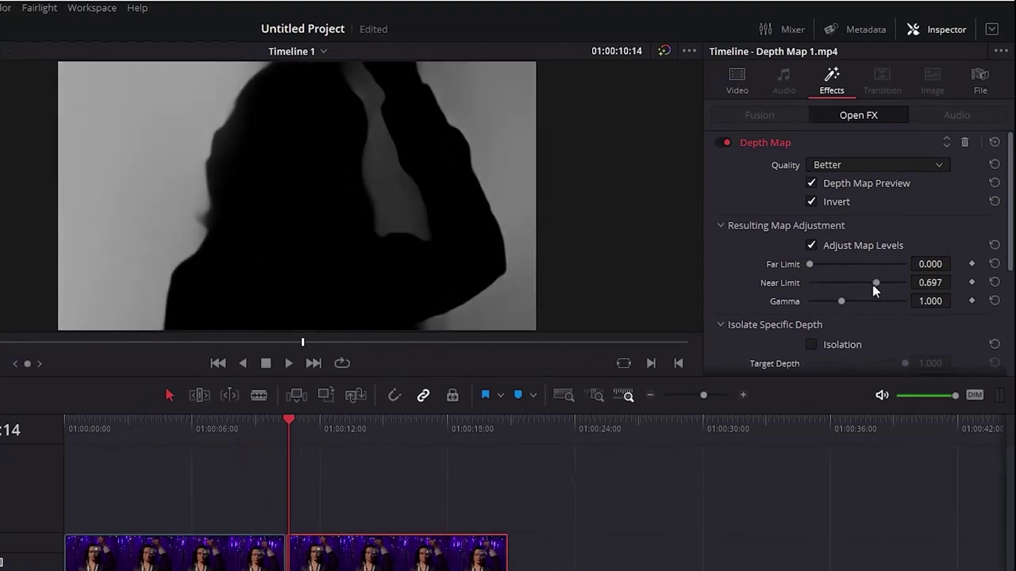
{"action": "left_click_drag", "start_coordinate": [819, 264], "coordinate": [871, 284]}
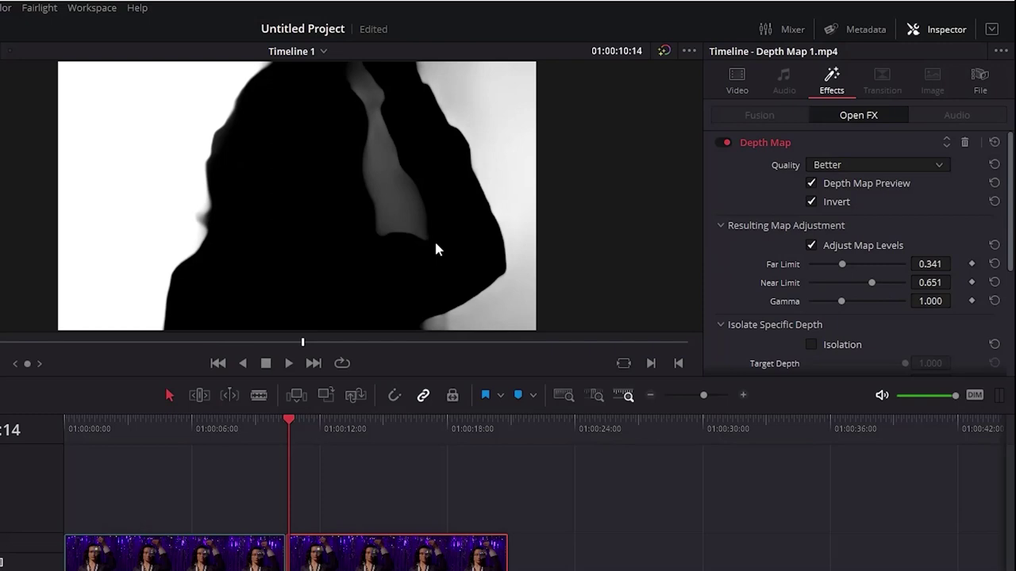
{"action": "key", "text": "ctrl+s"}
Enable Postprocessing in the Depth Map's Map Finesse settings and save the project
{"action": "scroll", "coordinate": [743, 270], "scroll_direction": "down", "scroll_amount": 3}
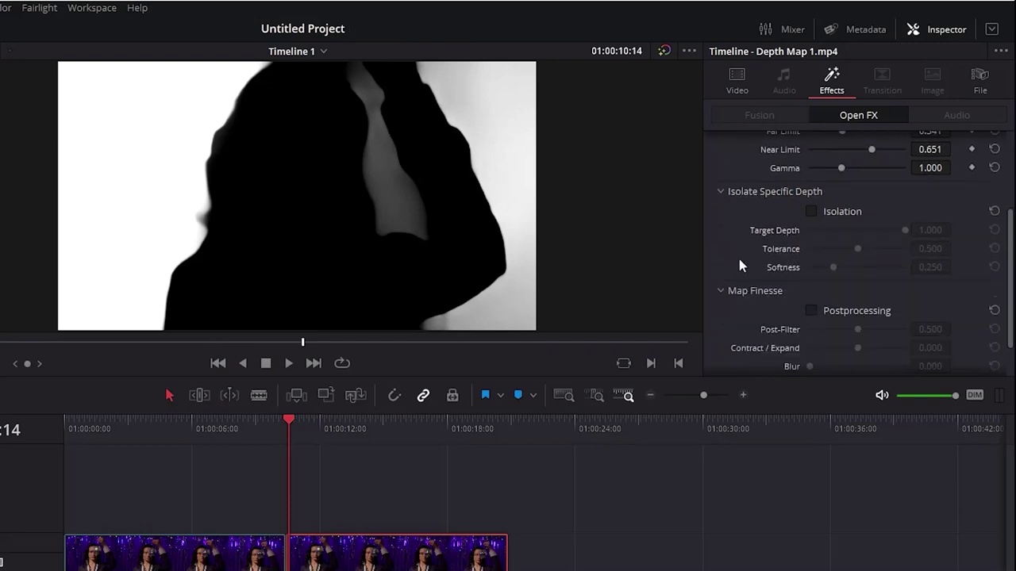
{"action": "left_click", "coordinate": [810, 311]}
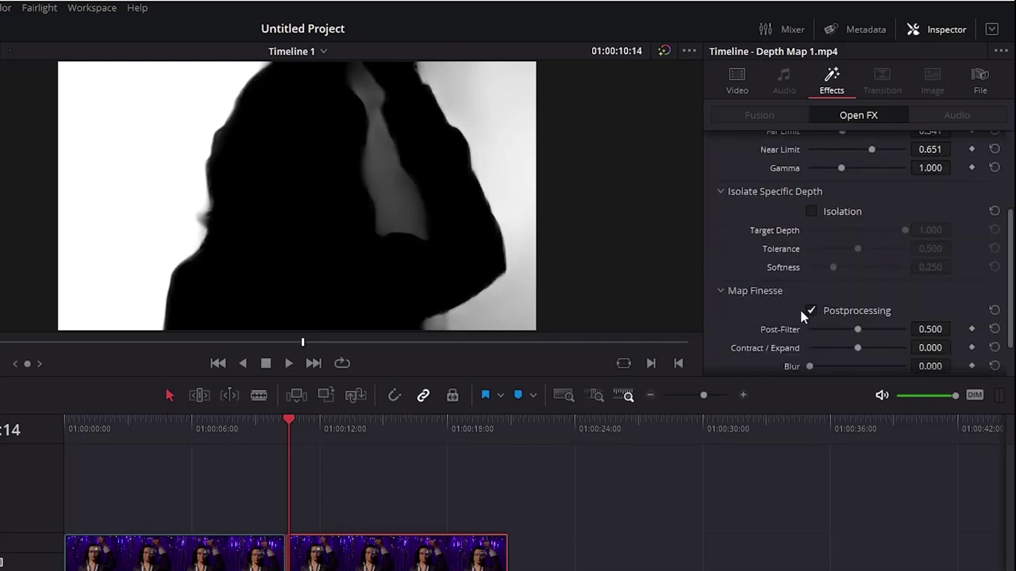
{"action": "key", "text": "ctrl+s"}
{"action": "scroll", "coordinate": [296, 195], "scroll_direction": "up", "scroll_amount": 2}
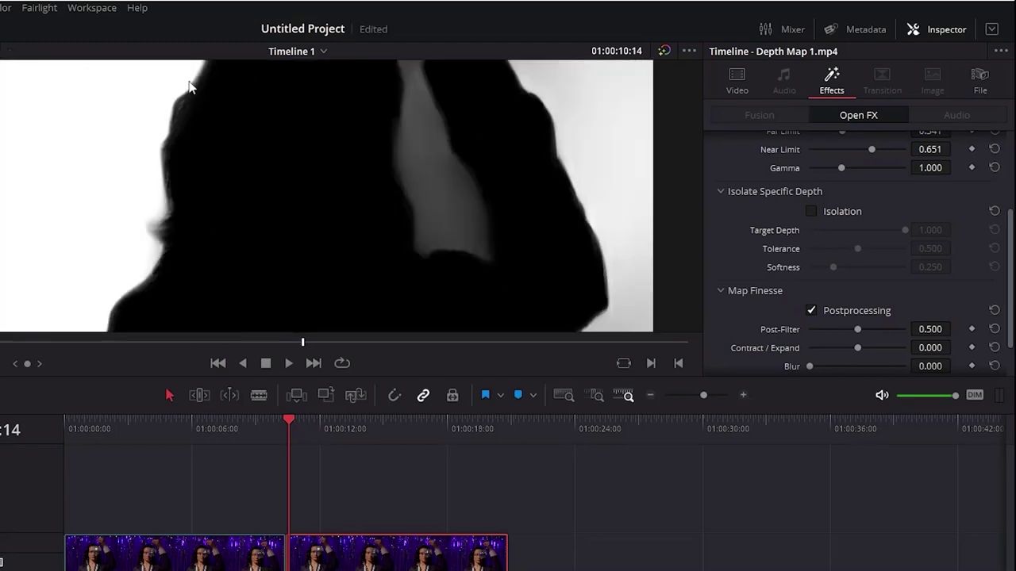
Render the depth-map clip in place as an H.265 media file
{"action": "scroll", "coordinate": [341, 198], "scroll_direction": "down", "scroll_amount": 2}
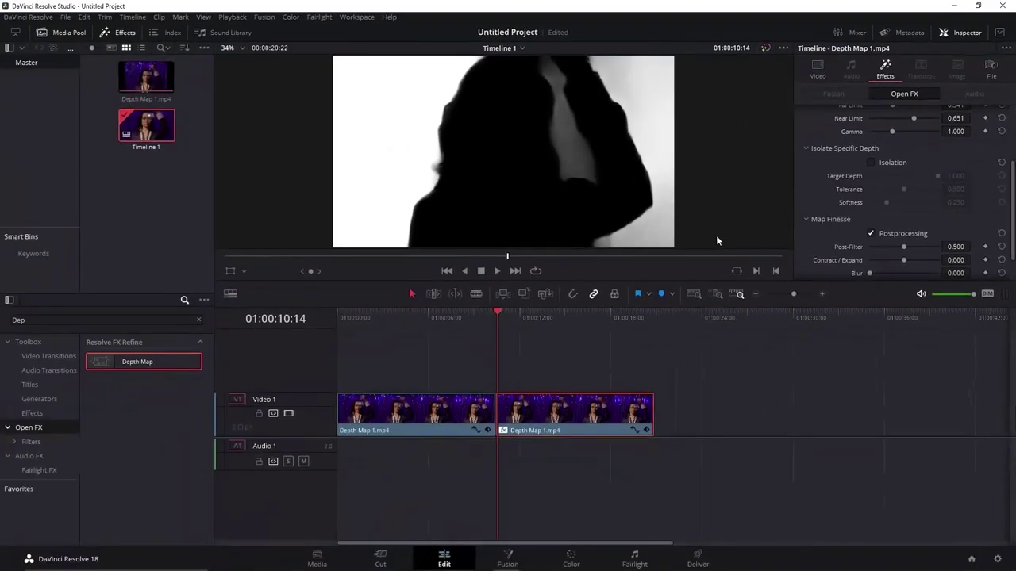
{"action": "right_click", "coordinate": [546, 418]}
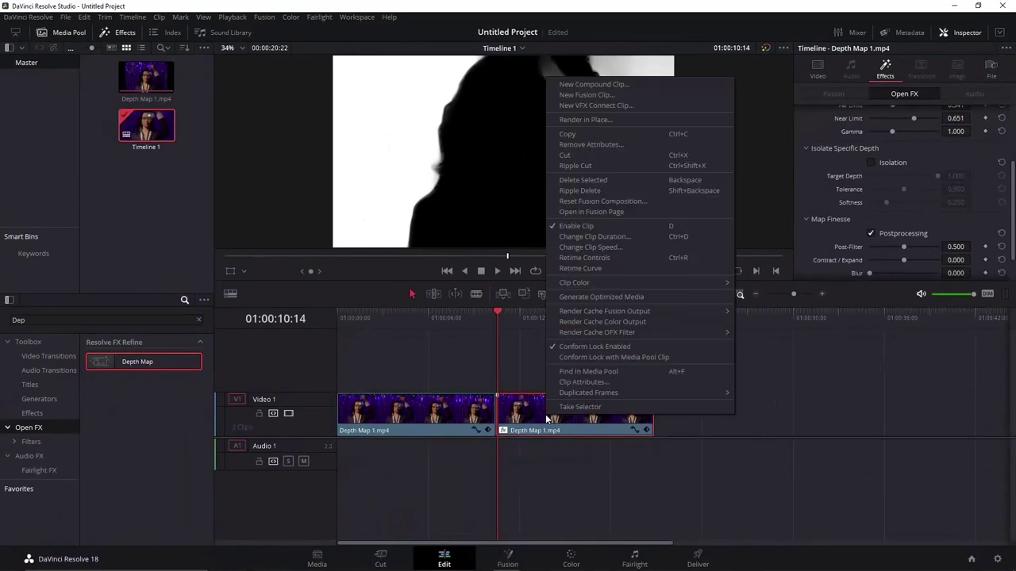
{"action": "left_click", "coordinate": [587, 119]}
{"action": "left_click", "coordinate": [516, 232]}
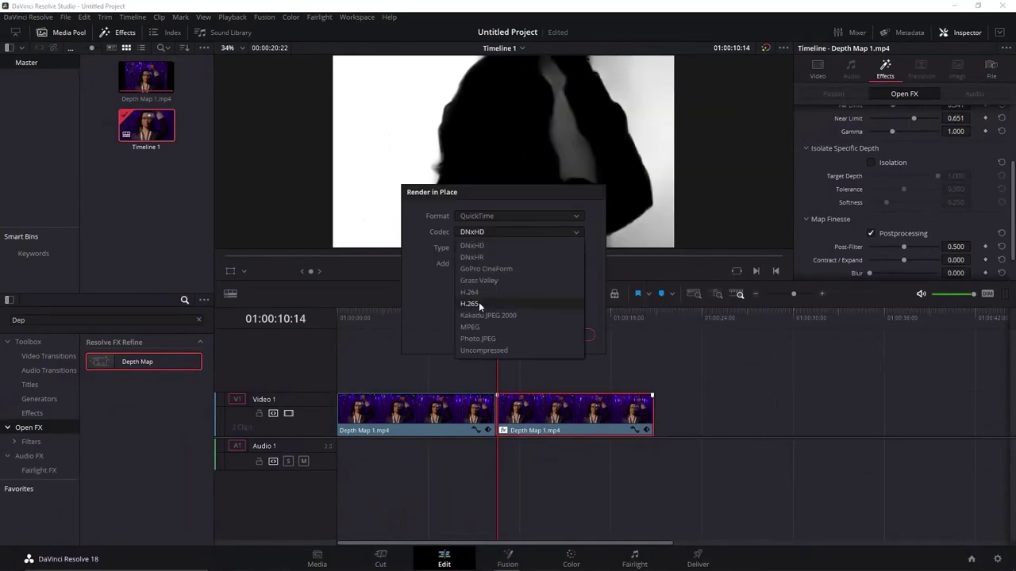
{"action": "left_click", "coordinate": [479, 304]}
{"action": "left_click", "coordinate": [564, 347]}
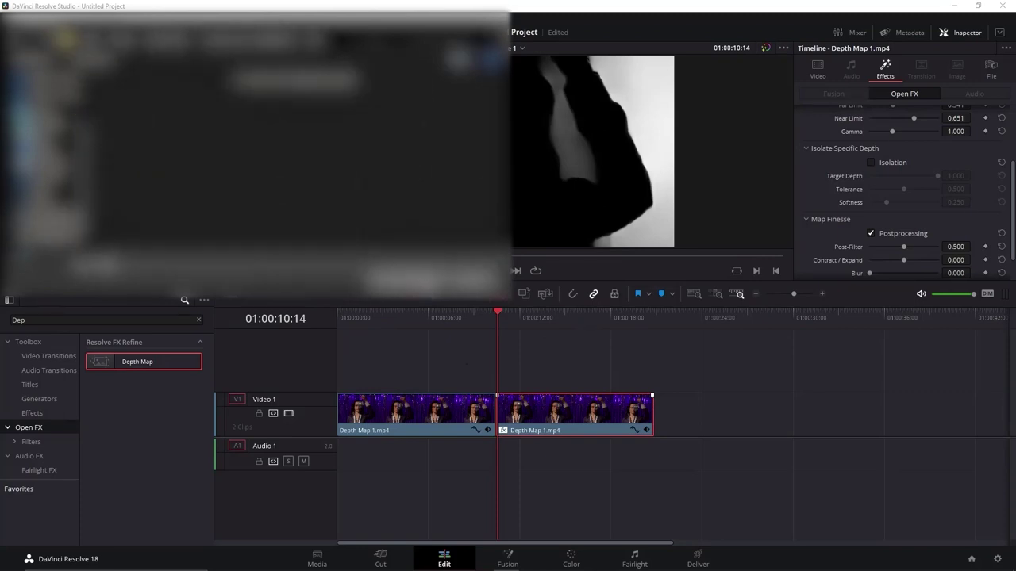
{"action": "left_click", "coordinate": [424, 279]}
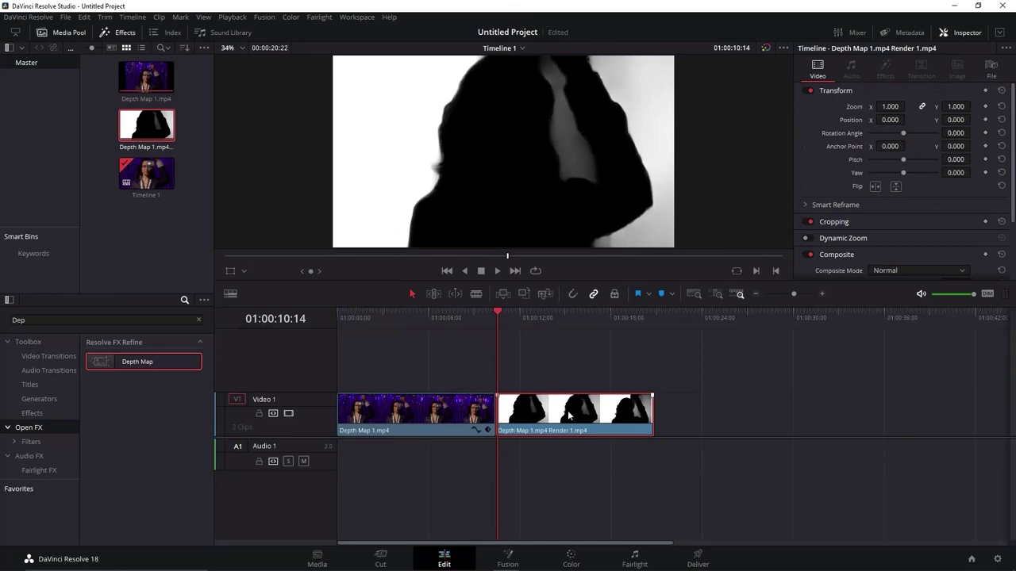
Delete the rendered clip, convert the original into Fusion Clip 1, and open it in Fusion
{"action": "key", "text": "Delete"}
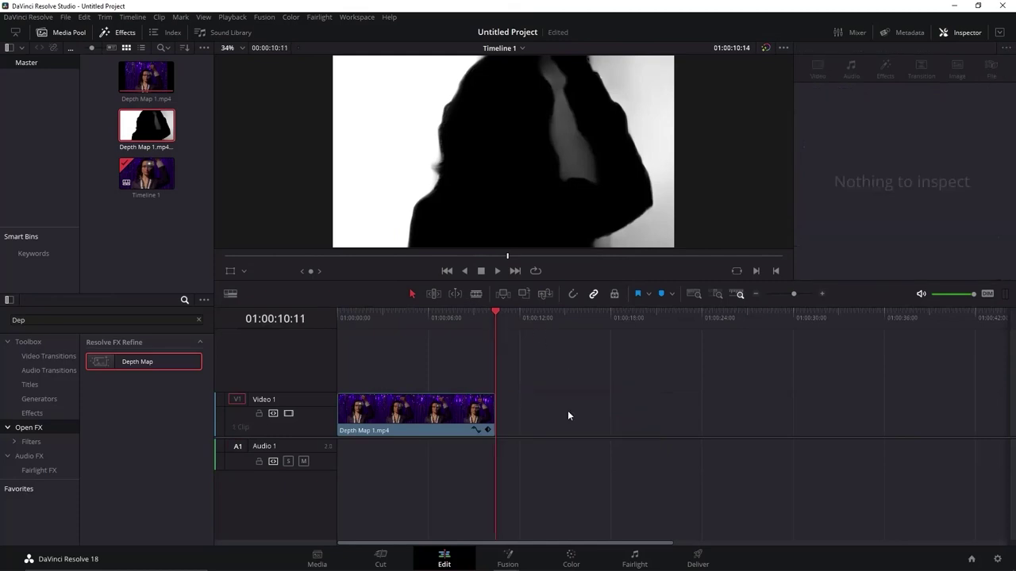
{"action": "right_click", "coordinate": [436, 415]}
{"action": "left_click", "coordinate": [481, 102]}
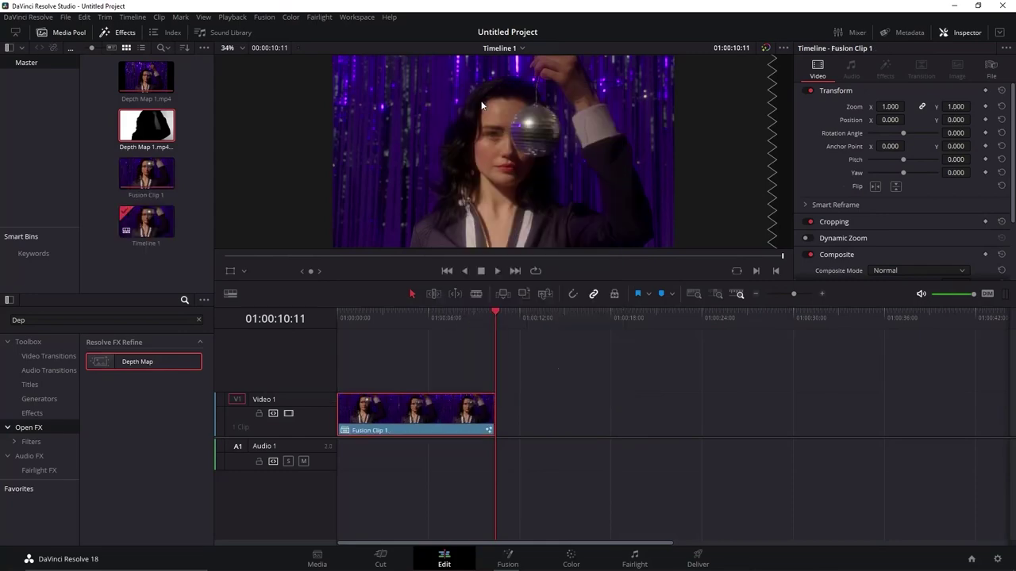
{"action": "left_click", "coordinate": [508, 557]}
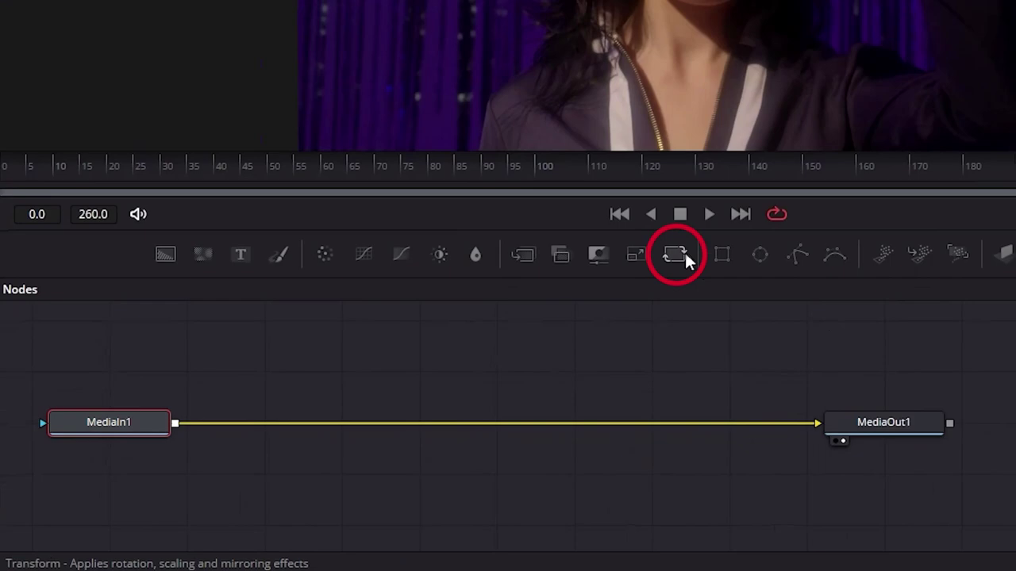
Add Transform1, drive its Center with a Shake modifier, and set Edges to Mirror
{"action": "left_click", "coordinate": [681, 253]}
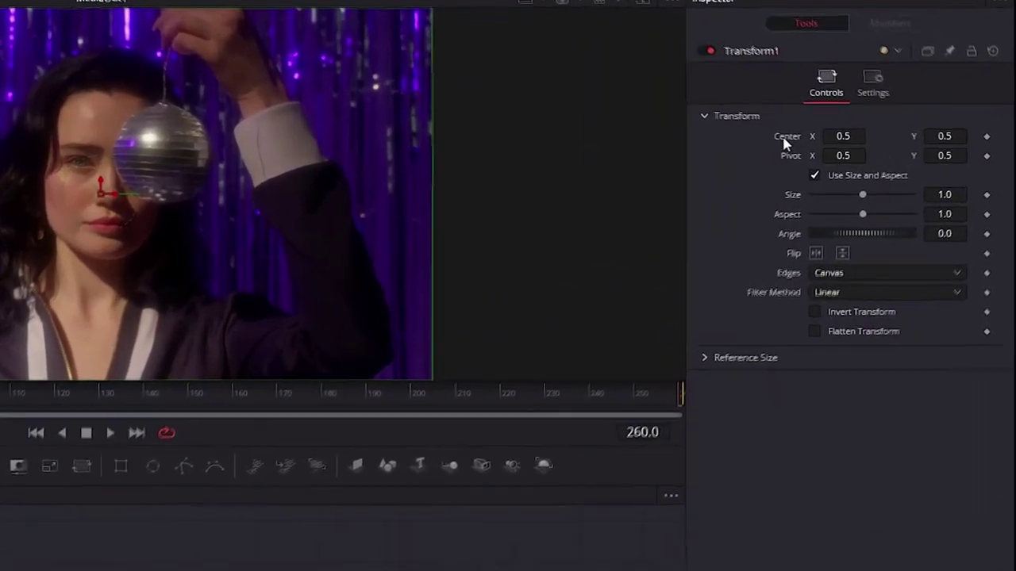
{"action": "right_click", "coordinate": [859, 143]}
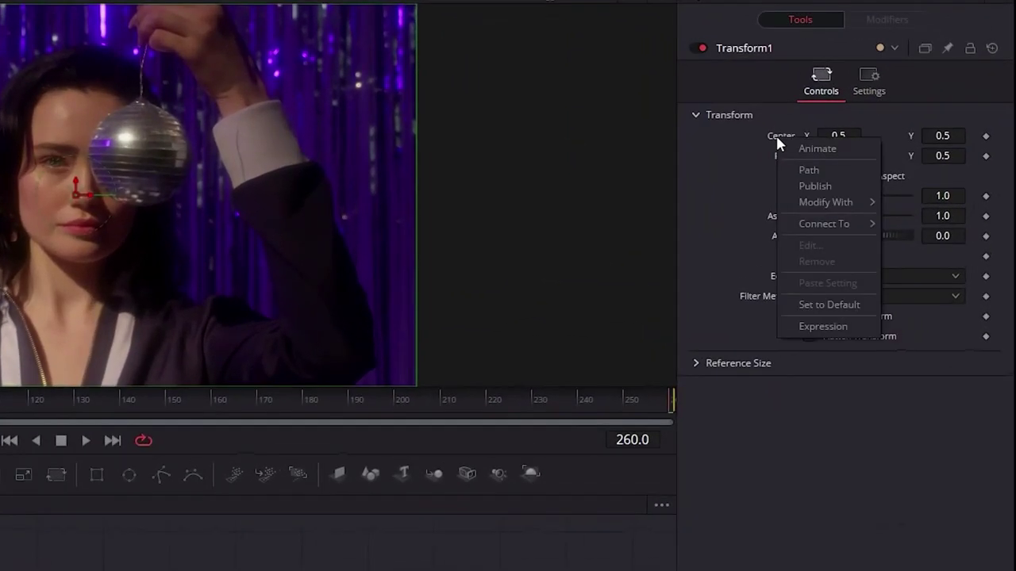
{"action": "mouse_move", "coordinate": [821, 206]}
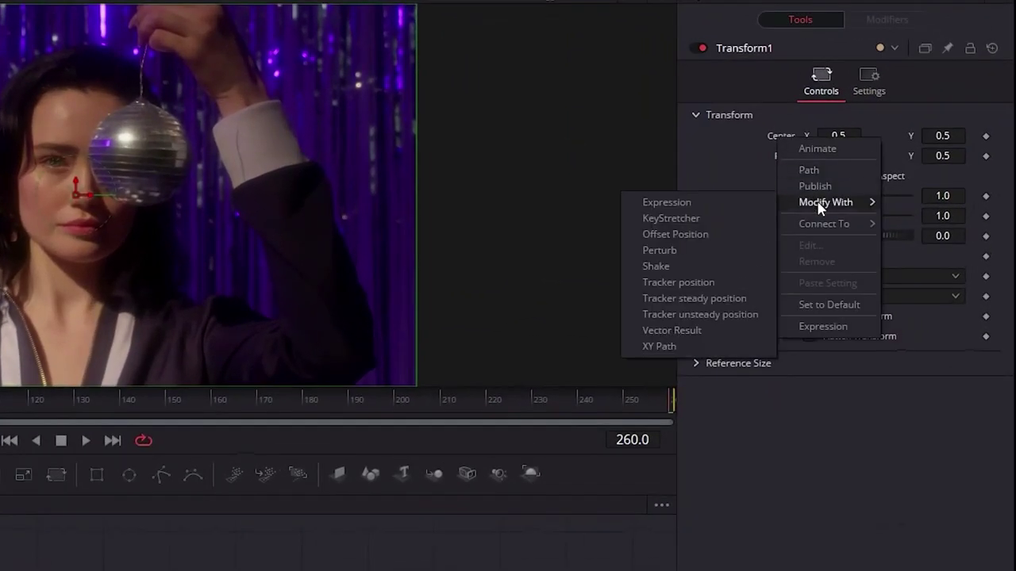
{"action": "left_click", "coordinate": [677, 265]}
{"action": "left_click", "coordinate": [840, 274]}
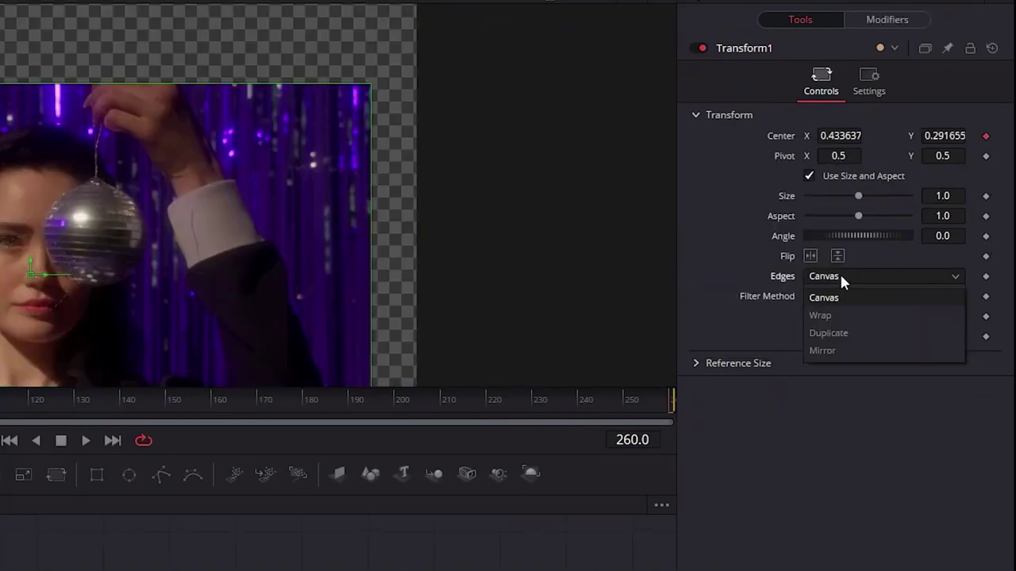
{"action": "left_click", "coordinate": [838, 349]}
Set the Shake modifier to Smoothness 3, Minimum 0.4, Maximum 0.6, and reseed it
{"action": "left_click", "coordinate": [872, 22]}
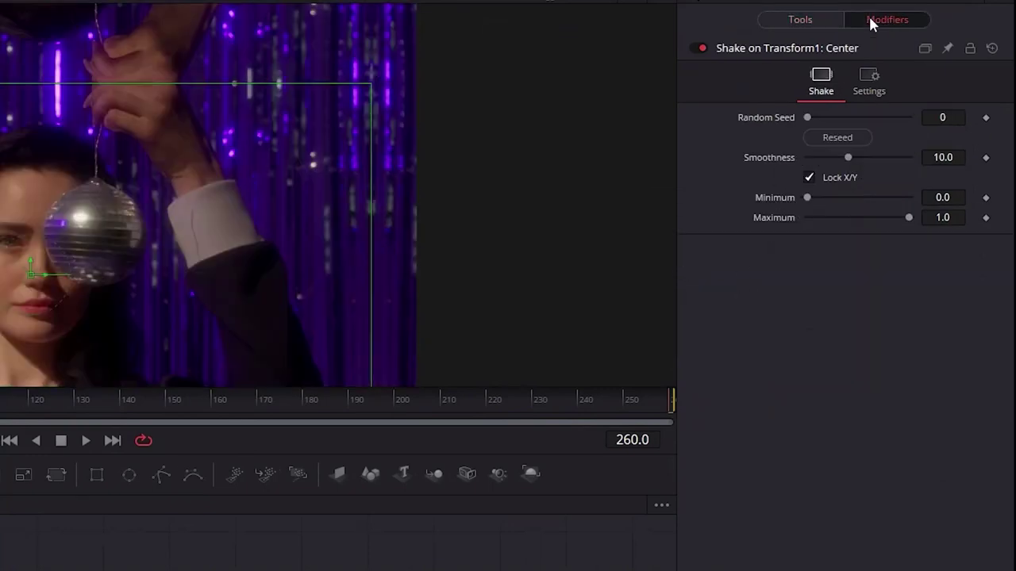
{"action": "left_click", "coordinate": [954, 156]}
{"action": "double_click", "coordinate": [954, 155]}
{"action": "type", "text": "3"}
{"action": "key", "text": "Tab"}
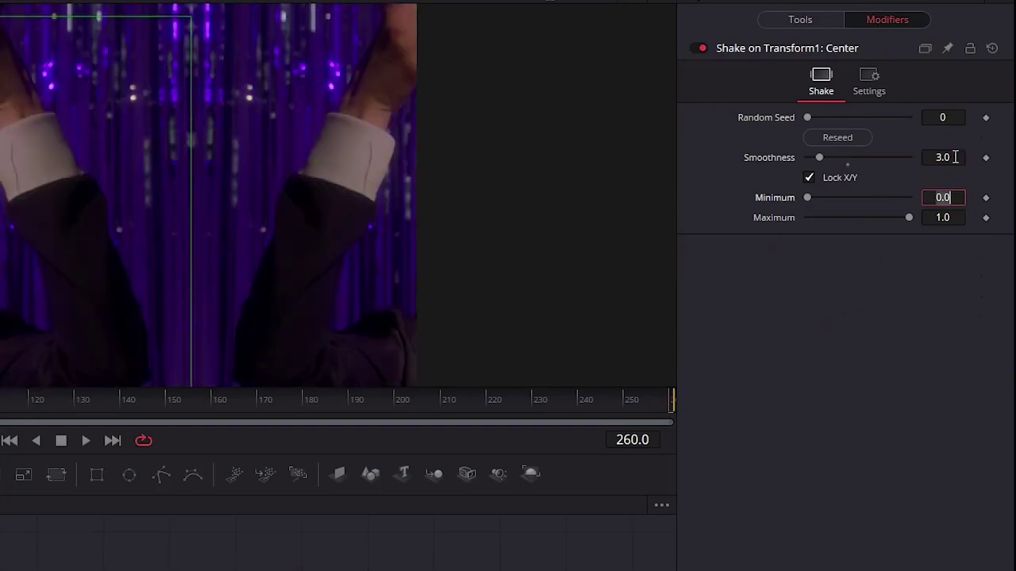
{"action": "type", "text": ".4"}
{"action": "key", "text": "Tab"}
{"action": "type", "text": ".6"}
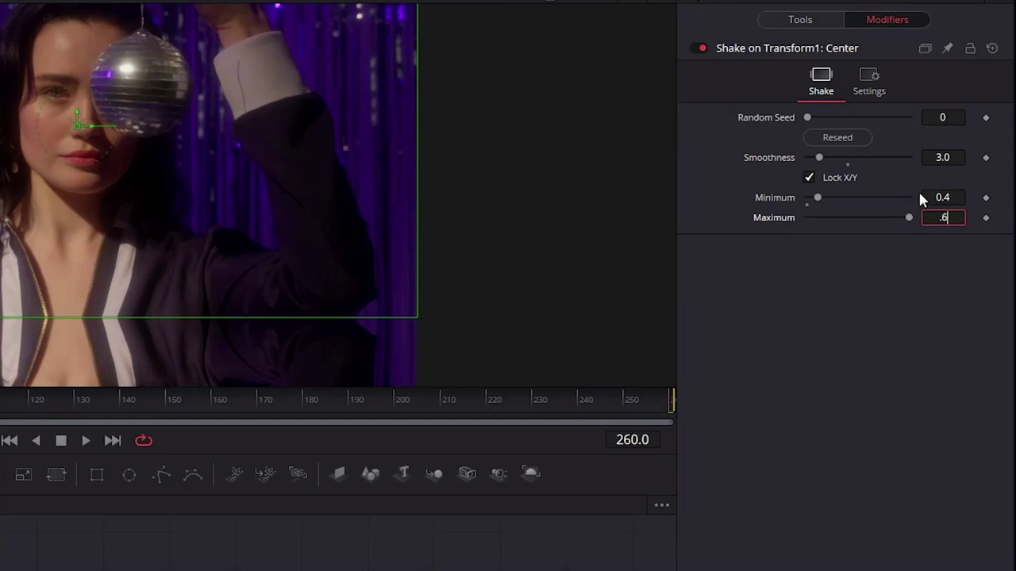
{"action": "key", "text": "Tab"}
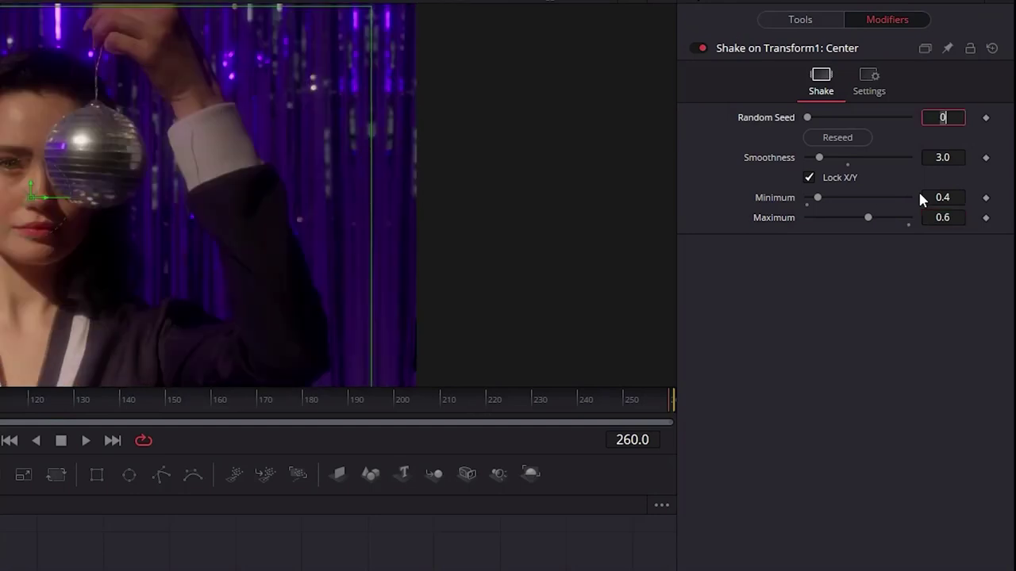
{"action": "left_click", "coordinate": [853, 139]}
{"action": "left_click", "coordinate": [854, 141]}
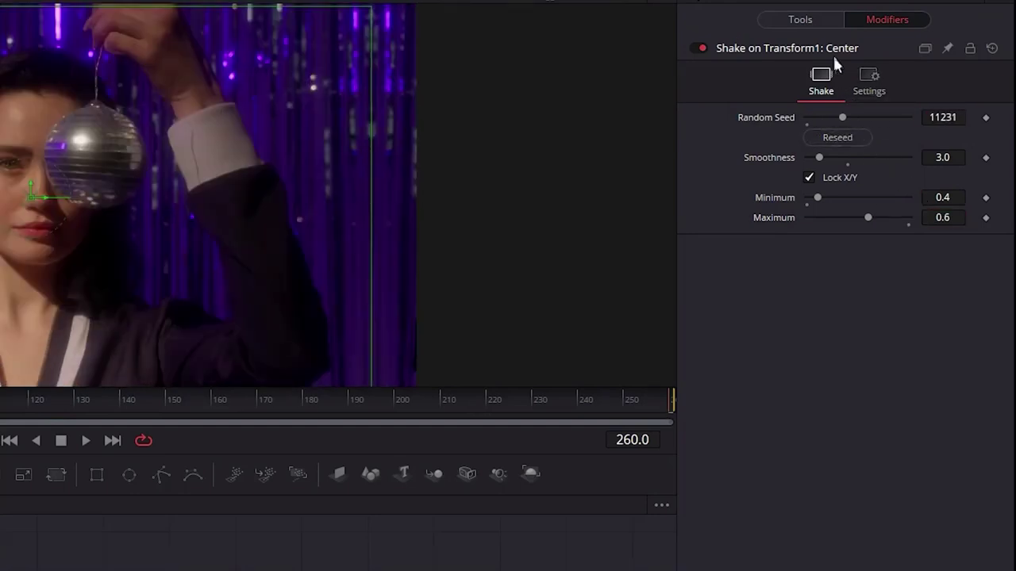
Turn on Motion Blur in Transform1's settings
{"action": "left_click", "coordinate": [814, 22]}
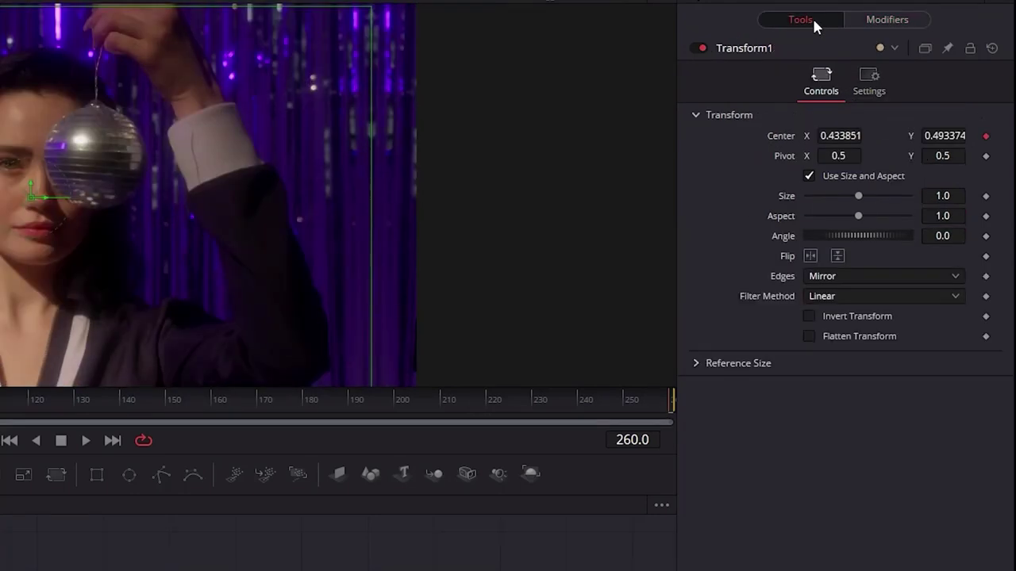
{"action": "left_click", "coordinate": [871, 91]}
{"action": "left_click", "coordinate": [811, 285]}
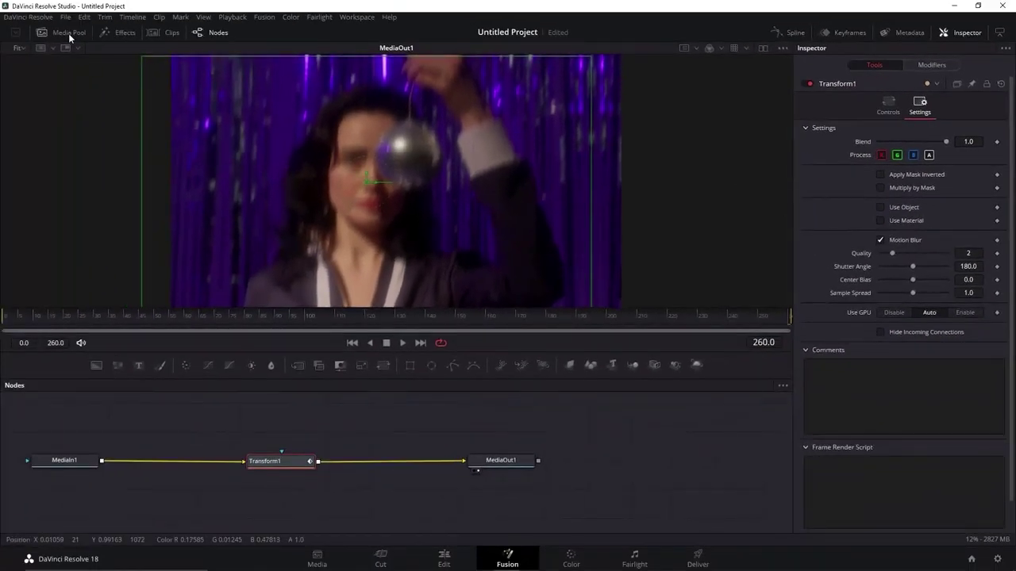
Bring the Depth Map render from the Media Pool into the node graph as MediaIn2
{"action": "left_click", "coordinate": [68, 33]}
{"action": "left_click_drag", "start_coordinate": [151, 73], "coordinate": [80, 413]}
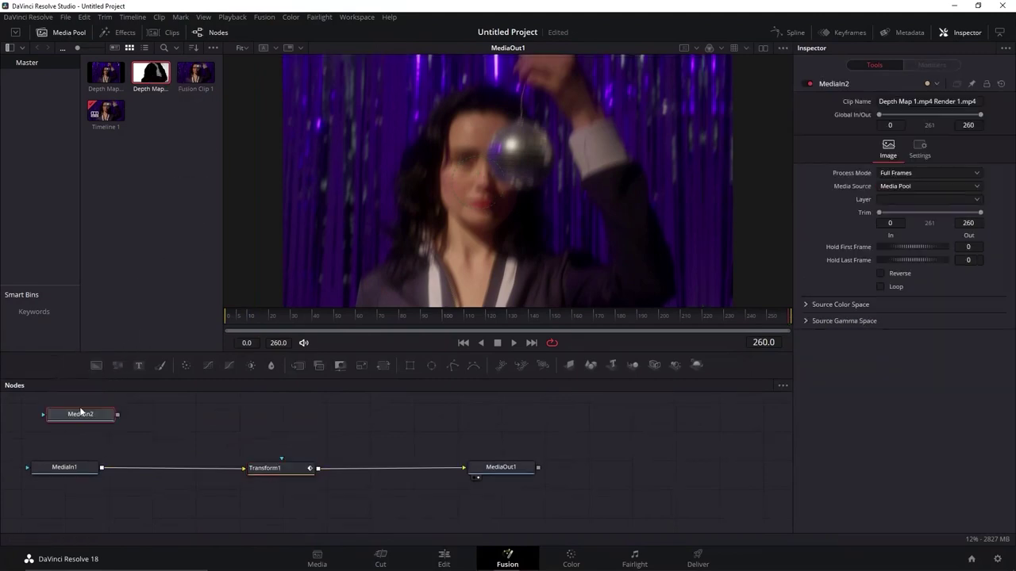
{"action": "left_click", "coordinate": [175, 425]}
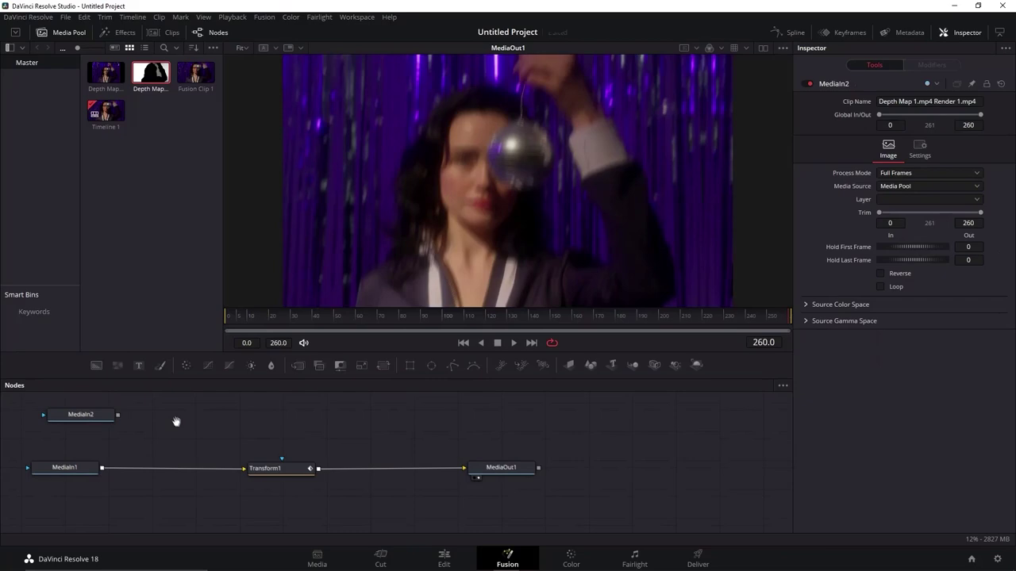
{"action": "left_click_drag", "start_coordinate": [174, 424], "coordinate": [189, 435]}
Add a Luminance Bitmap node fed by MediaIn2 and connect it as Transform1's mask
{"action": "key", "text": "shift+space"}
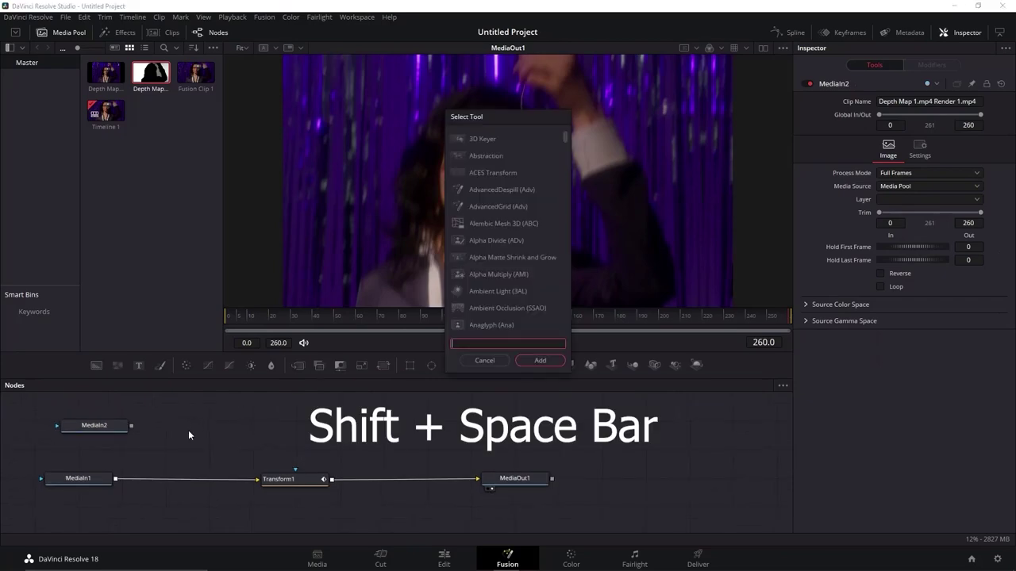
{"action": "type", "text": "bitm"}
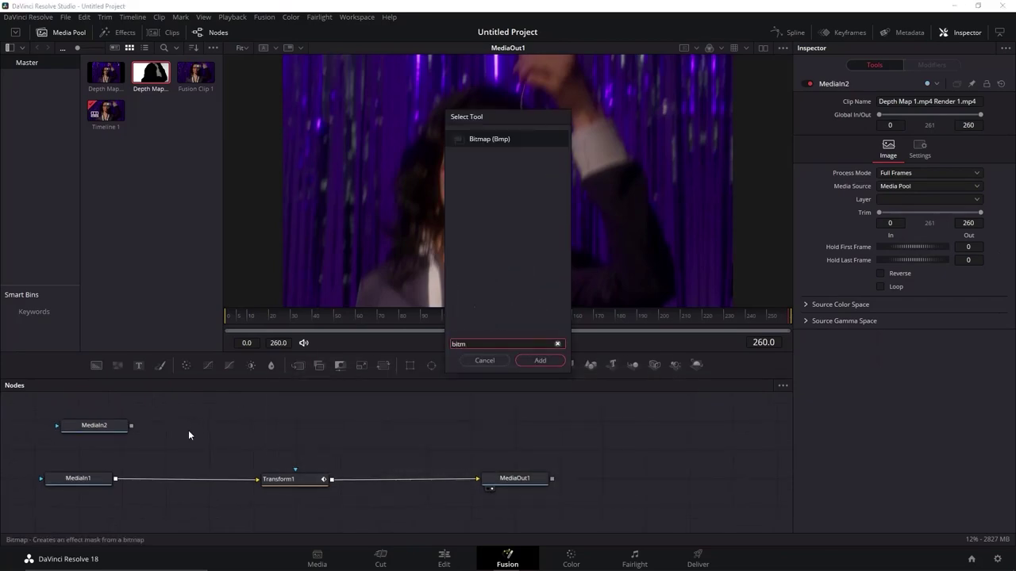
{"action": "key", "text": "Return"}
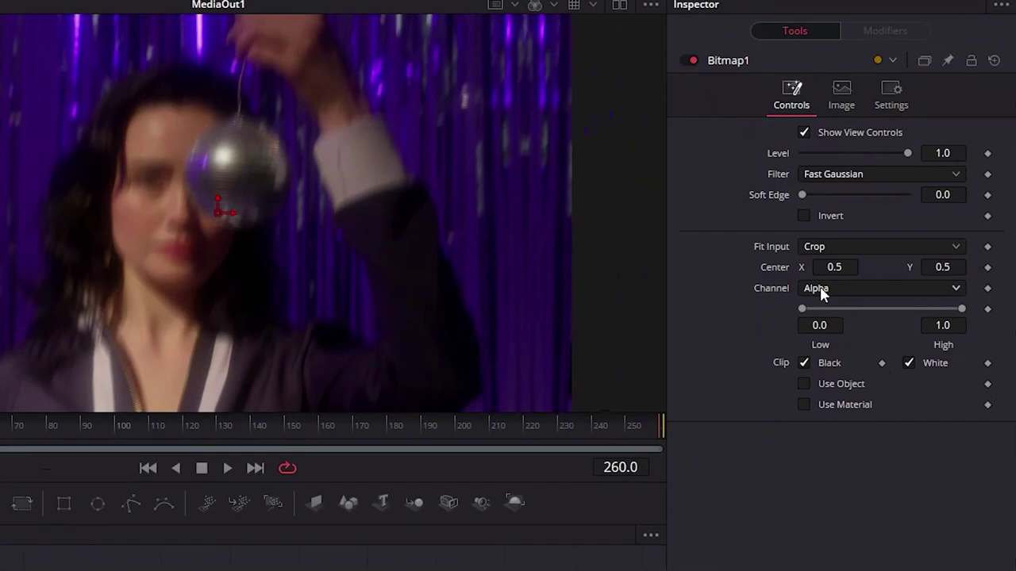
{"action": "left_click", "coordinate": [881, 240]}
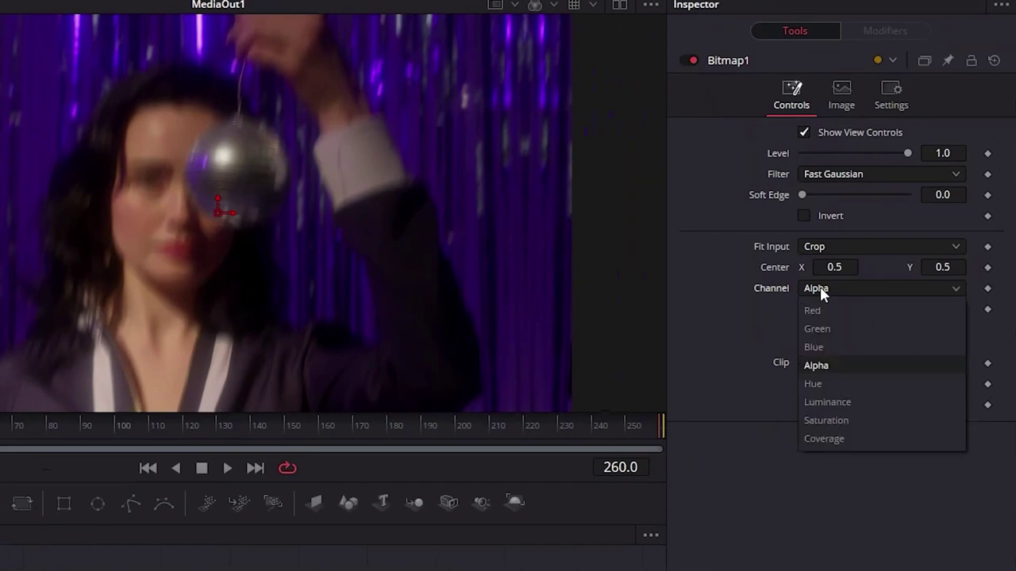
{"action": "left_click", "coordinate": [845, 401]}
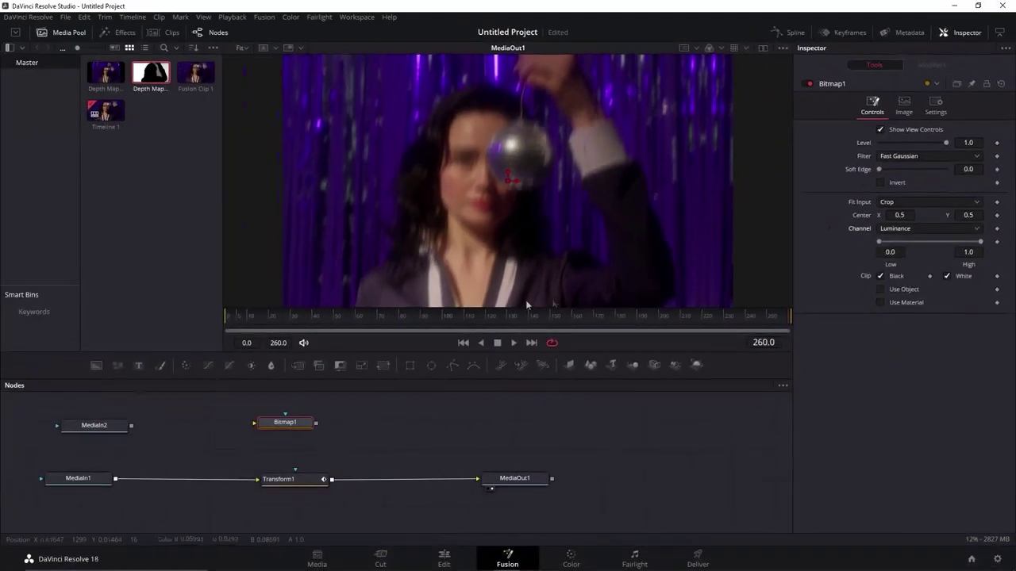
{"action": "left_click_drag", "start_coordinate": [131, 425], "coordinate": [295, 473]}
{"action": "left_click", "coordinate": [298, 481]}
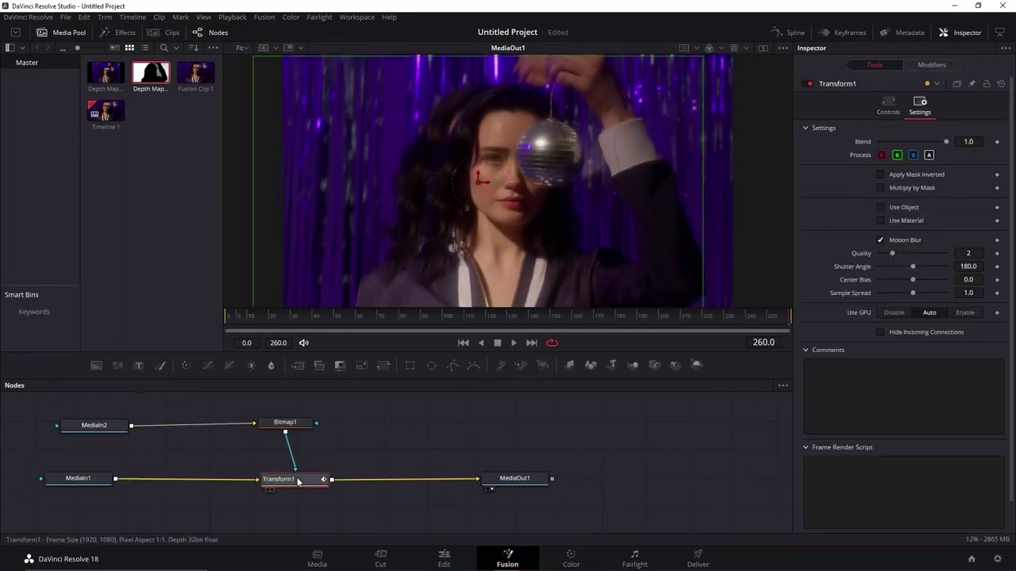
Add a Glow node with shine threshold 0.512 and glow spread 0.583
{"action": "key", "text": "shift+space"}
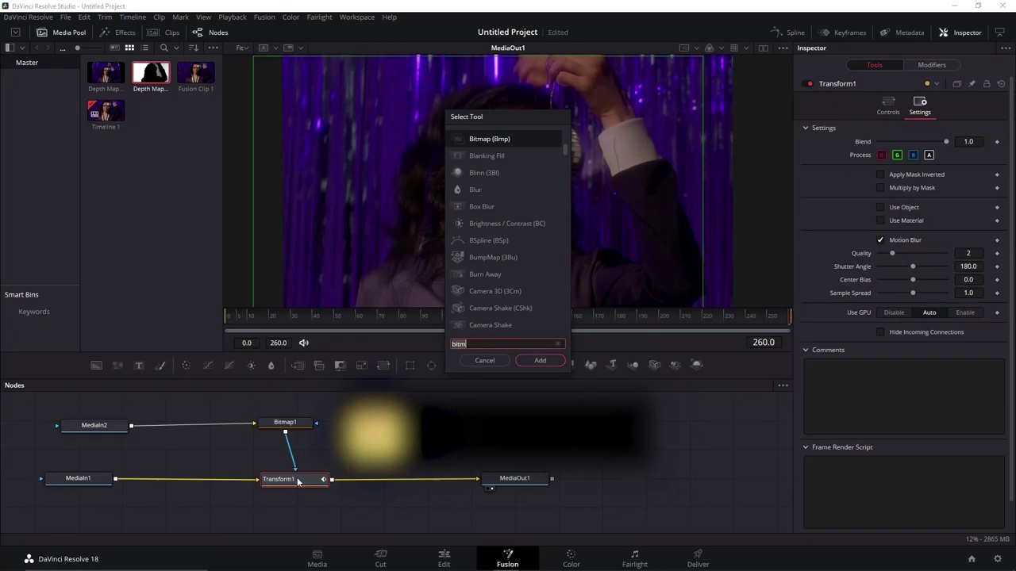
{"action": "type", "text": "glow"}
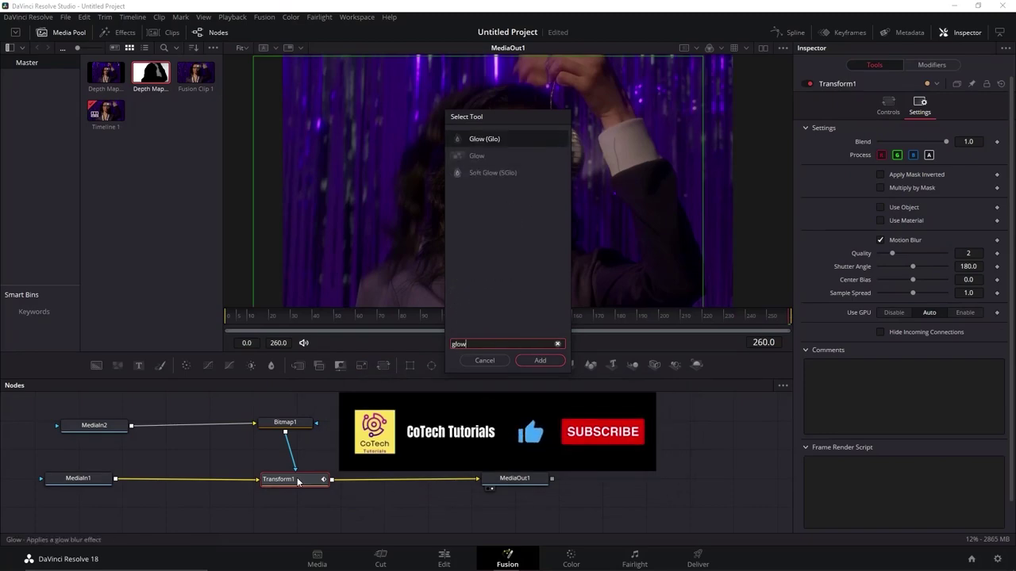
{"action": "left_click", "coordinate": [472, 156]}
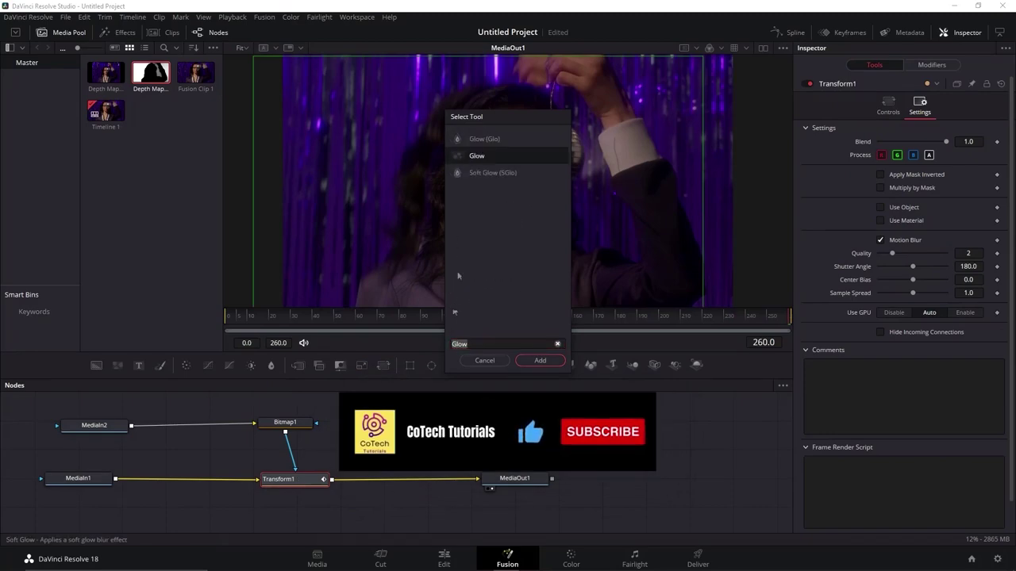
{"action": "left_click", "coordinate": [540, 361]}
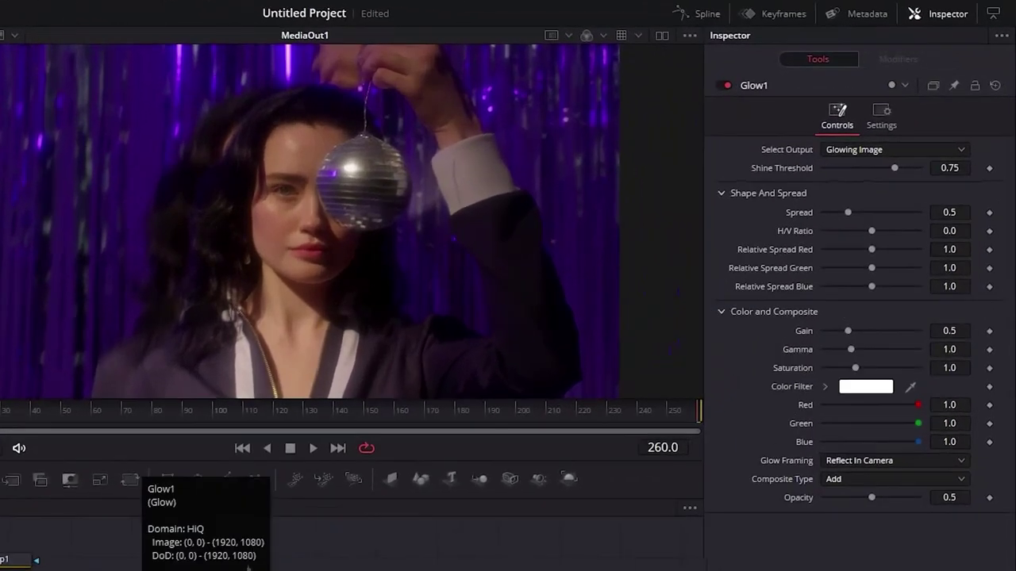
{"action": "left_click", "coordinate": [889, 161]}
{"action": "left_click_drag", "start_coordinate": [873, 176], "coordinate": [872, 170]}
{"action": "mouse_move", "coordinate": [848, 213]}
{"action": "left_mouse_down"}
{"action": "mouse_move", "coordinate": [867, 216]}
{"action": "mouse_move", "coordinate": [852, 223]}
{"action": "left_mouse_up"}
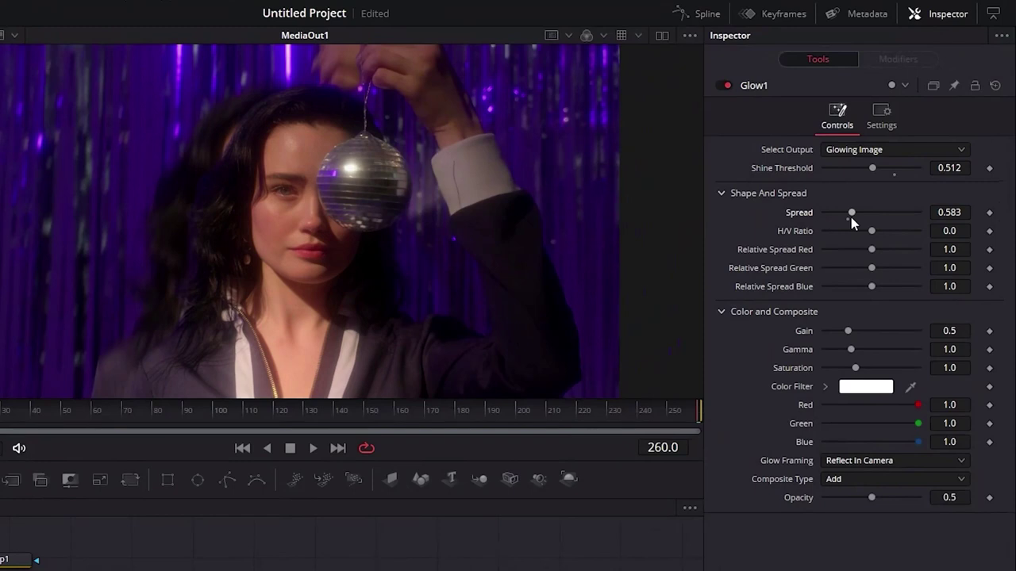
Make Glow1's Gain shake randomly with Smoothness 2.0
{"action": "right_click", "coordinate": [804, 331]}
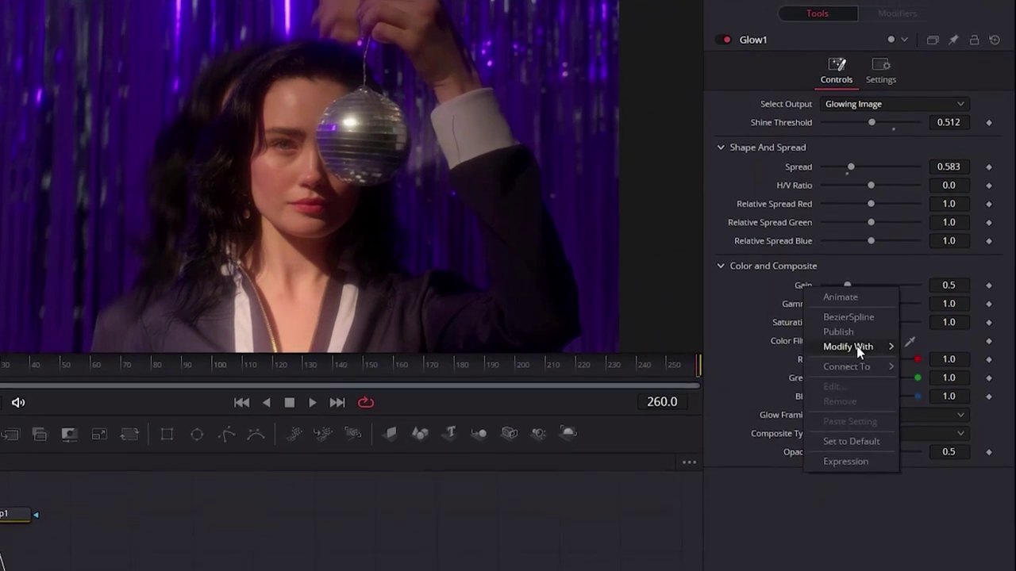
{"action": "mouse_move", "coordinate": [847, 392]}
{"action": "left_click", "coordinate": [691, 536]}
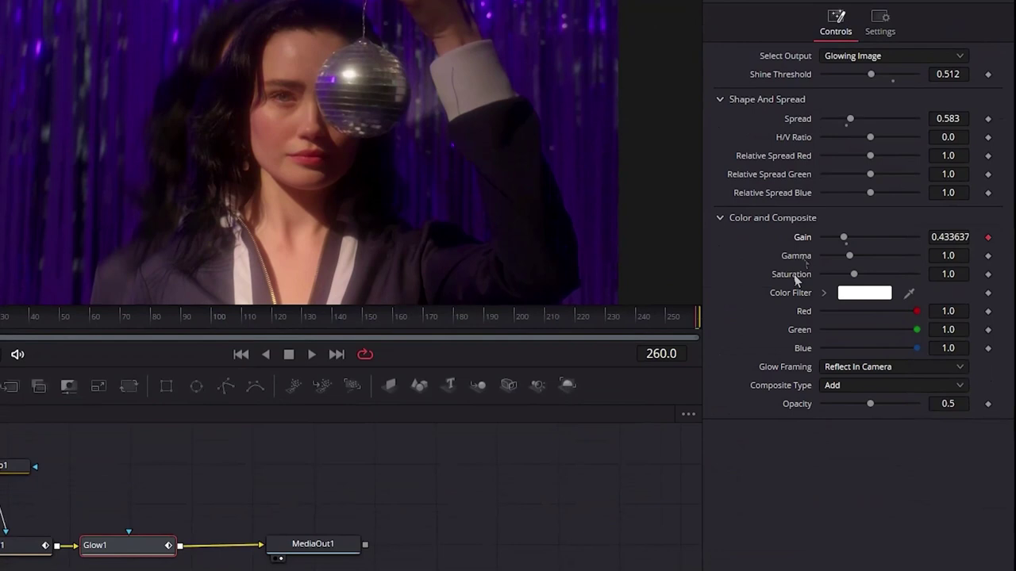
{"action": "left_click", "coordinate": [895, 9]}
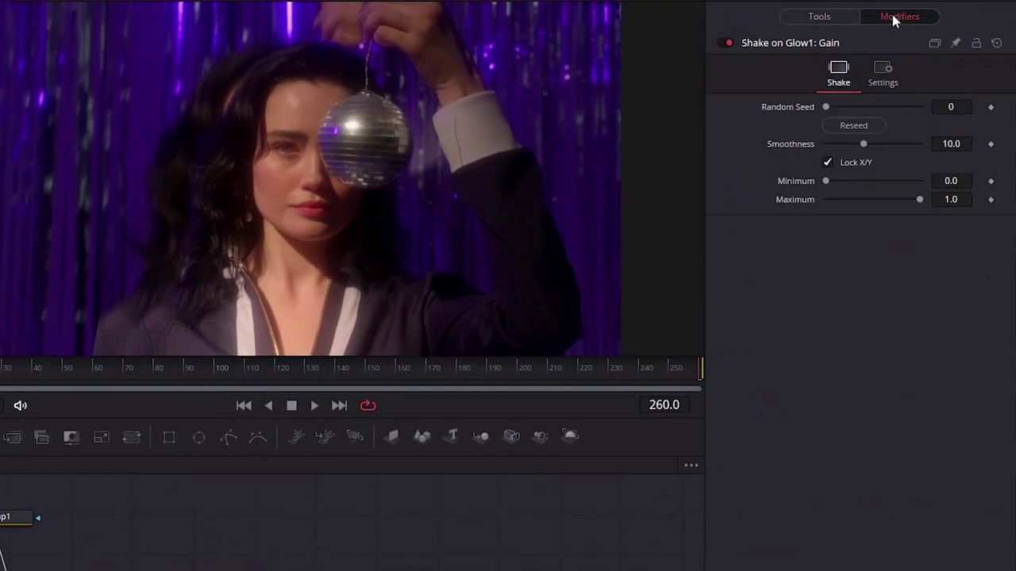
{"action": "left_click", "coordinate": [961, 144]}
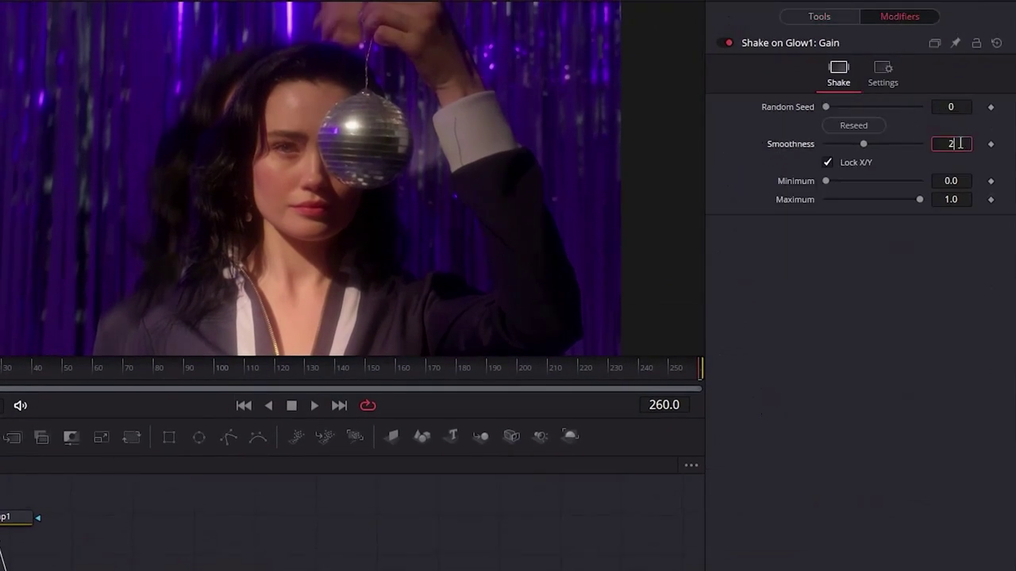
{"action": "left_click", "coordinate": [969, 200]}
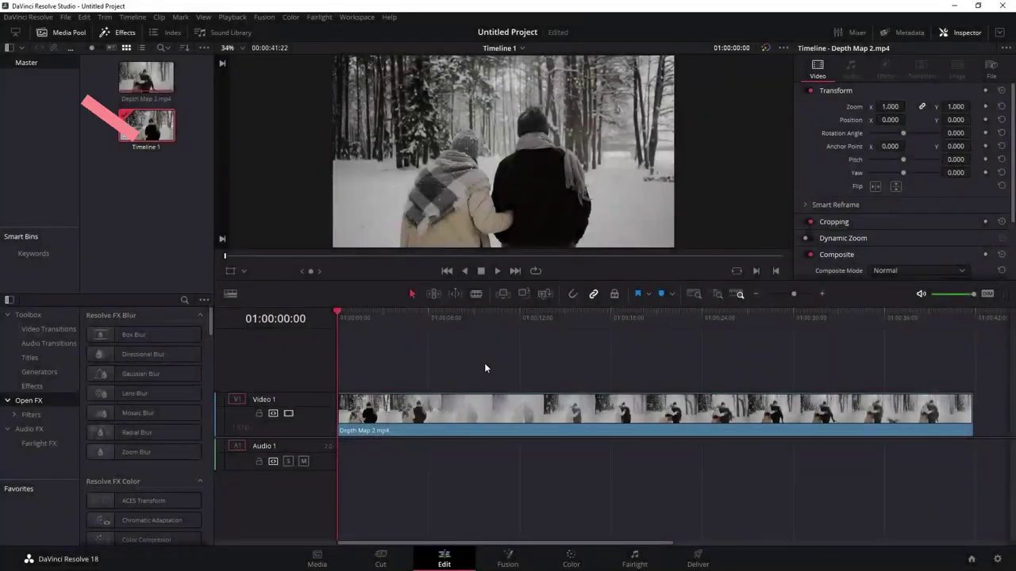
On the Color page, insert a Depth Map node after node 01 of the snowy couple clip
{"action": "left_click", "coordinate": [570, 556]}
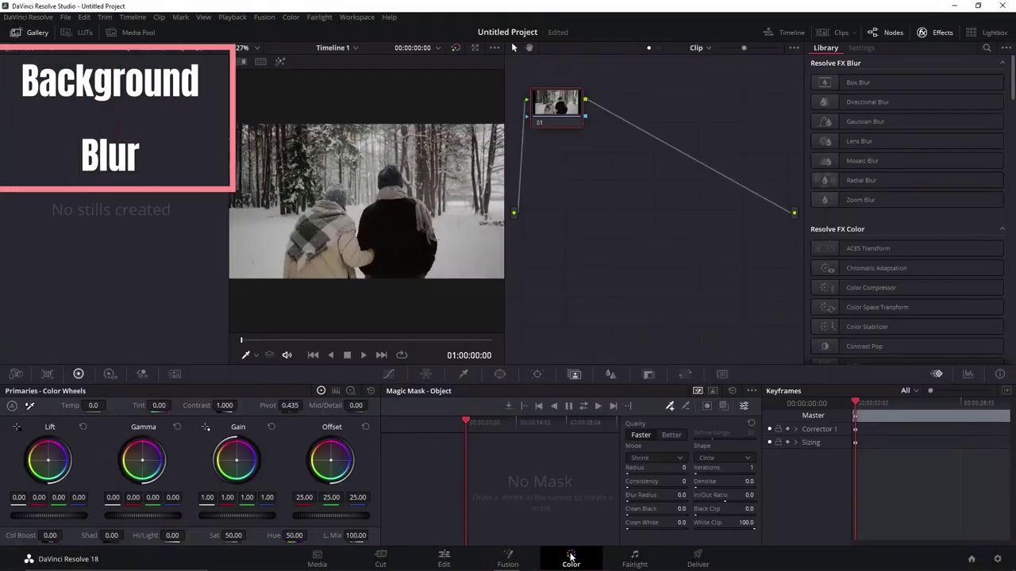
{"action": "left_click", "coordinate": [889, 33]}
{"action": "left_click", "coordinate": [889, 33]}
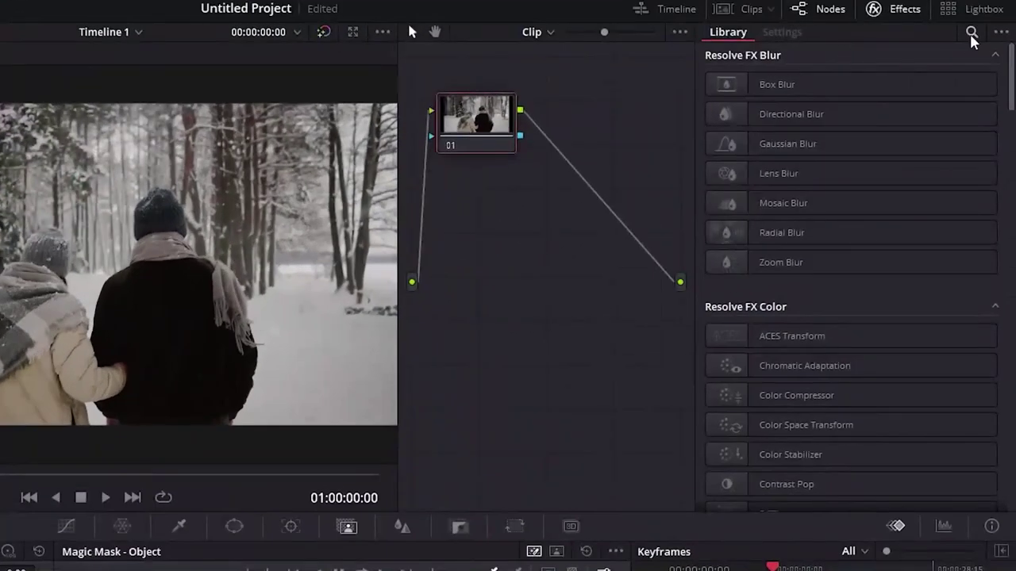
{"action": "left_click", "coordinate": [970, 34]}
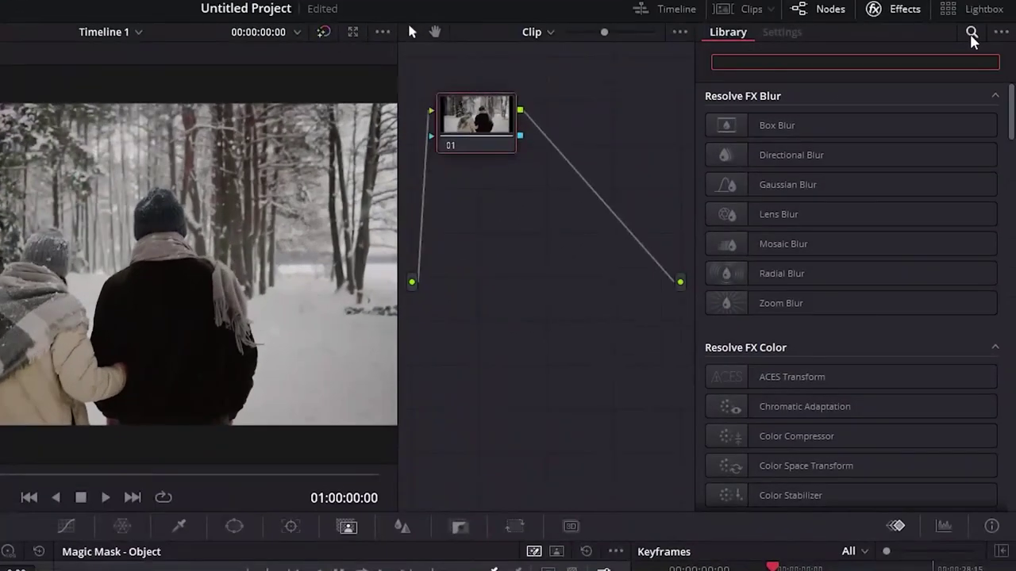
{"action": "type", "text": "Dep"}
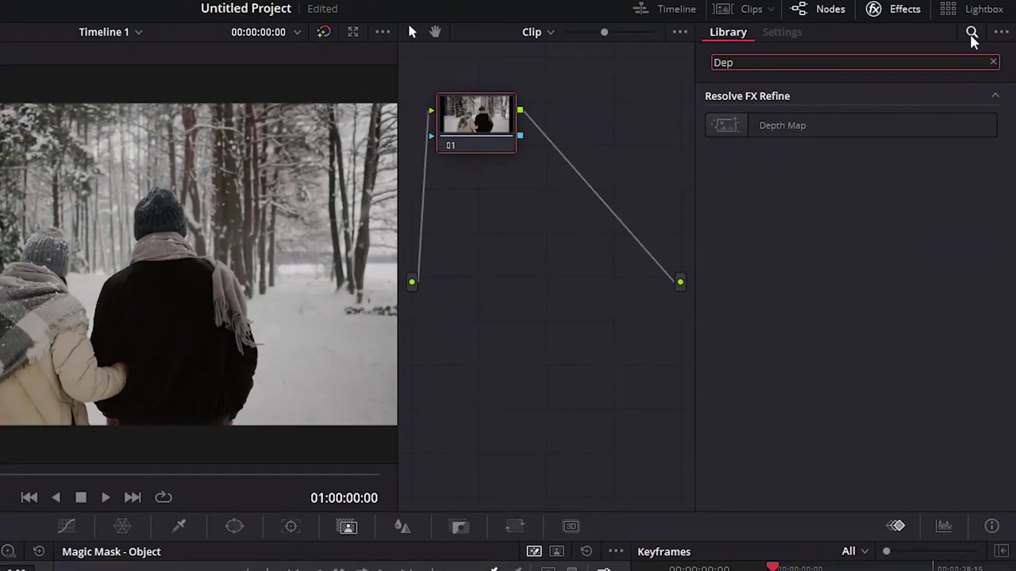
{"action": "left_click_drag", "start_coordinate": [782, 125], "coordinate": [594, 190]}
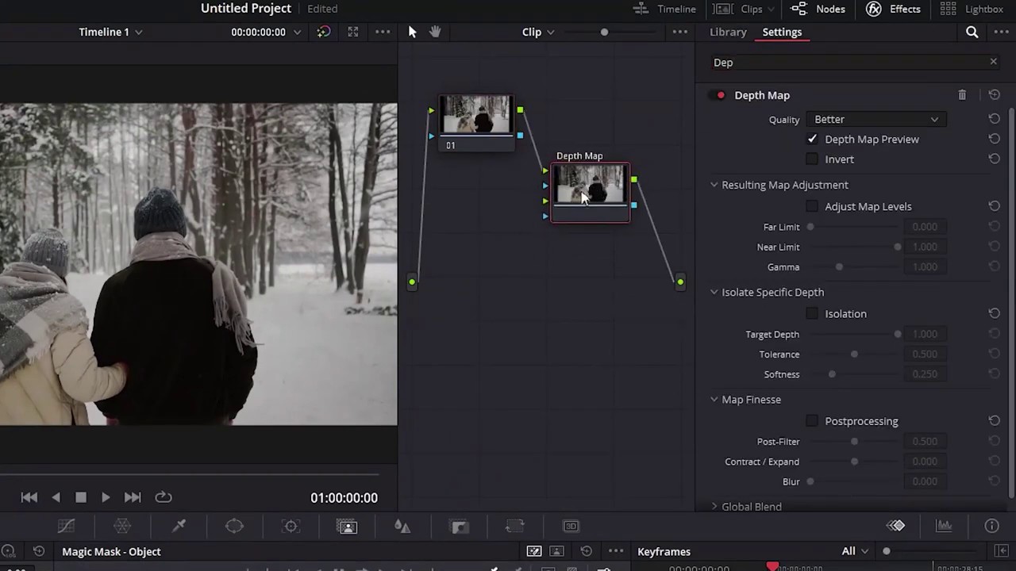
{"action": "left_click", "coordinate": [895, 9]}
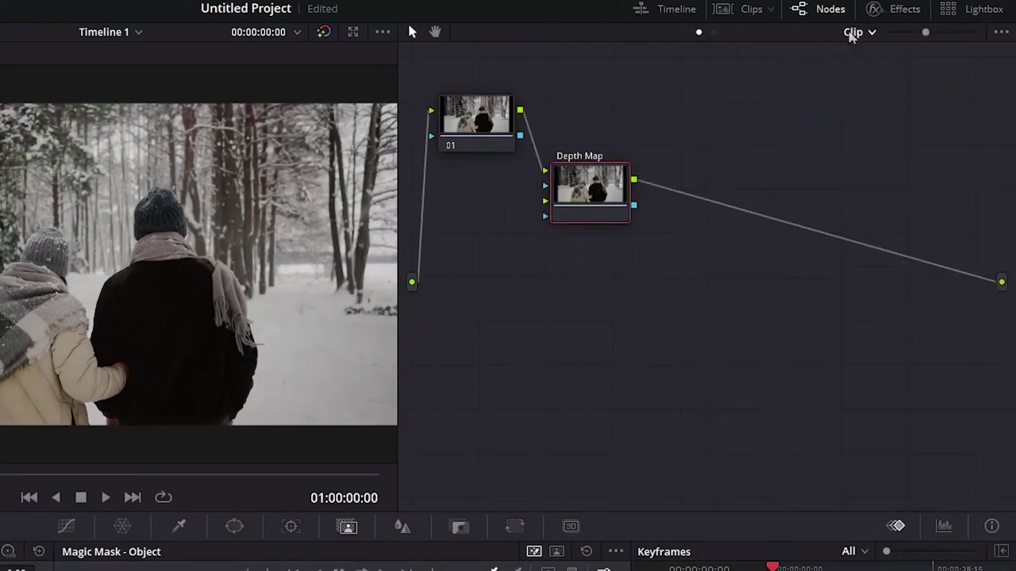
Add corrector node 03 between the Depth Map node and the output
{"action": "right_click", "coordinate": [668, 242]}
{"action": "mouse_move", "coordinate": [698, 264]}
{"action": "left_click", "coordinate": [633, 265]}
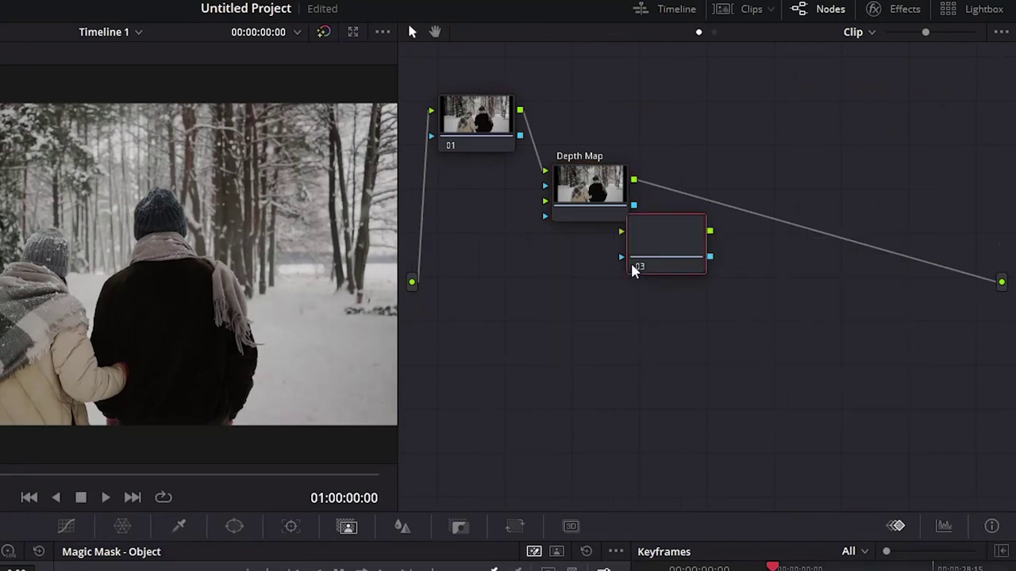
{"action": "left_click_drag", "start_coordinate": [632, 270], "coordinate": [704, 223]}
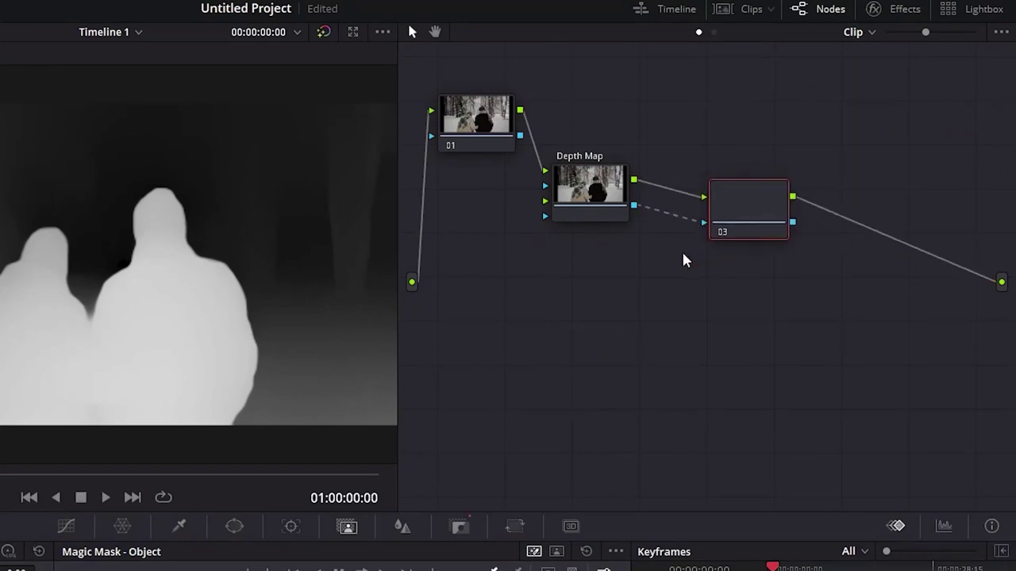
Give the inverted Depth Map adjusted levels of Near 0.651 and Far 0.138, with Postprocessing on
{"action": "left_click", "coordinate": [604, 209]}
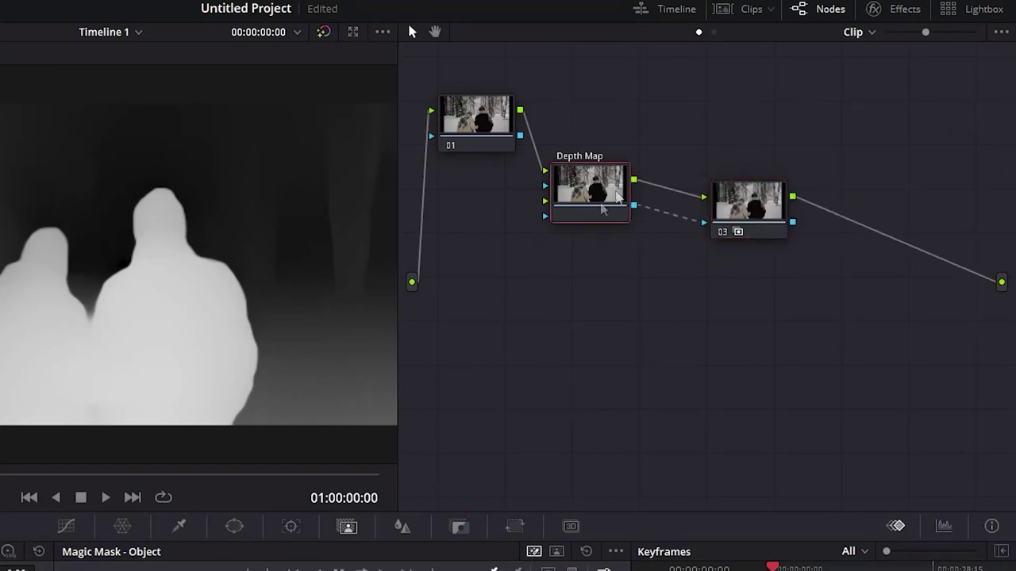
{"action": "left_click", "coordinate": [893, 11]}
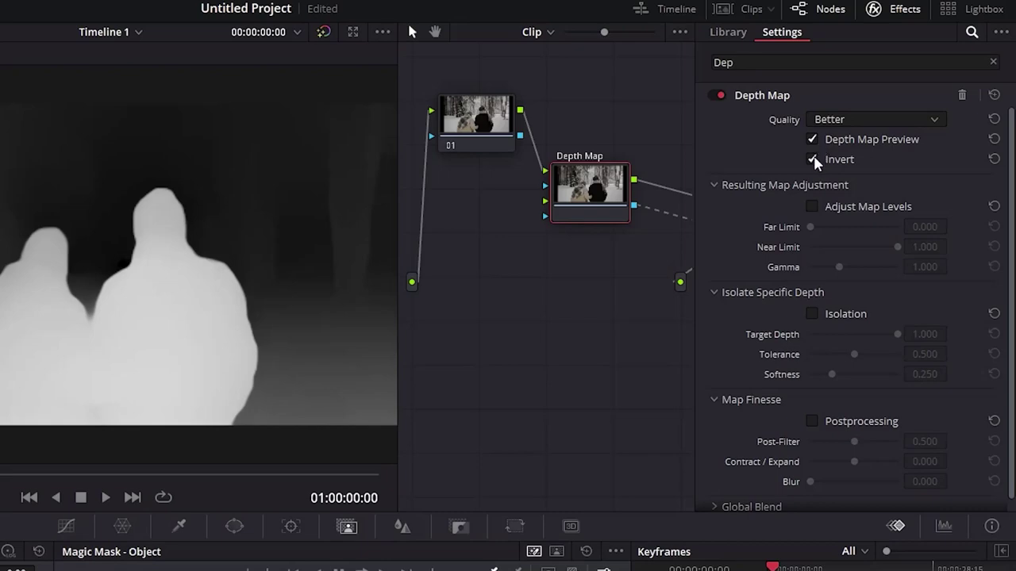
{"action": "left_click", "coordinate": [813, 204]}
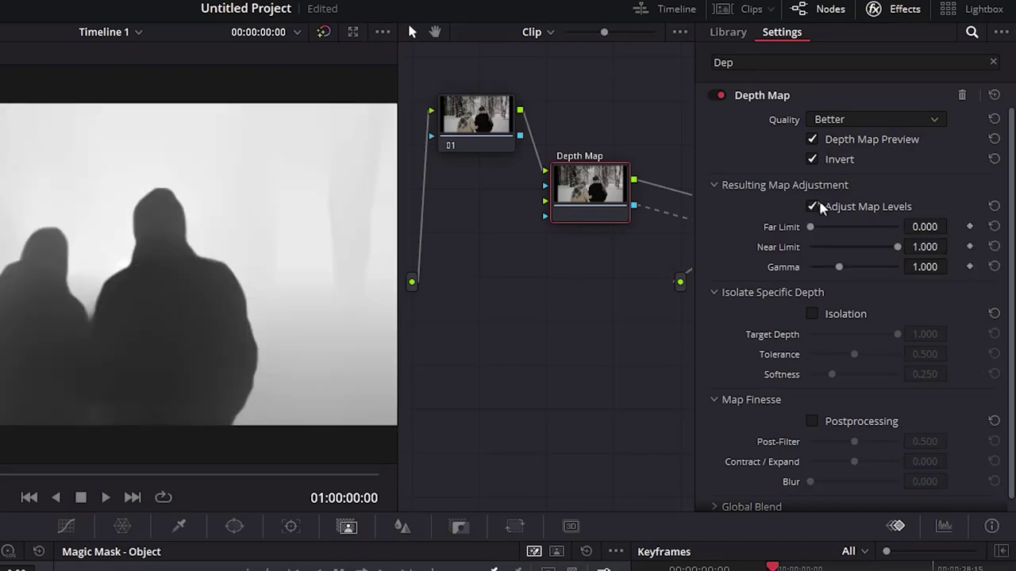
{"action": "left_click_drag", "start_coordinate": [897, 248], "coordinate": [878, 250]}
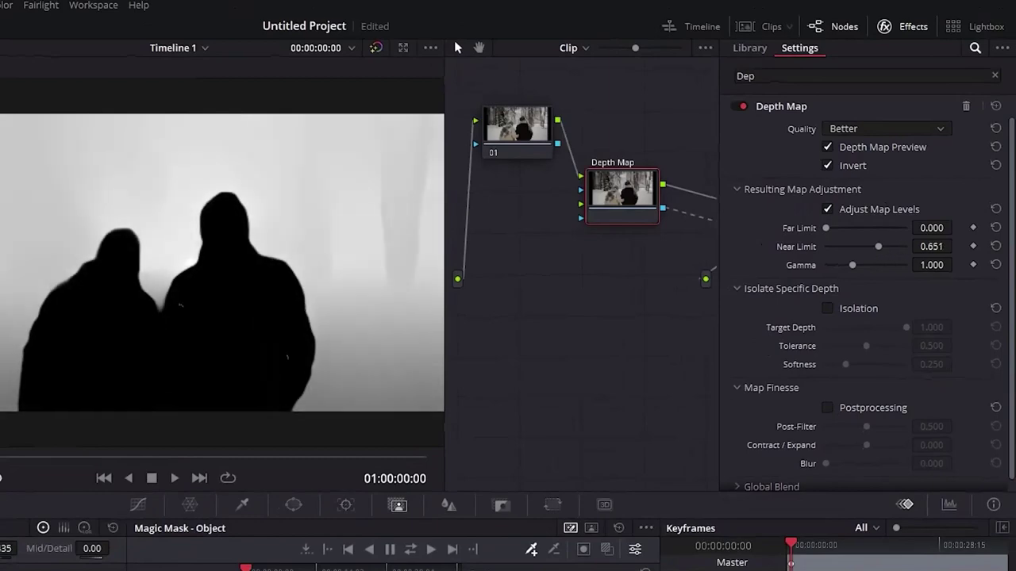
{"action": "left_click_drag", "start_coordinate": [825, 228], "coordinate": [837, 229]}
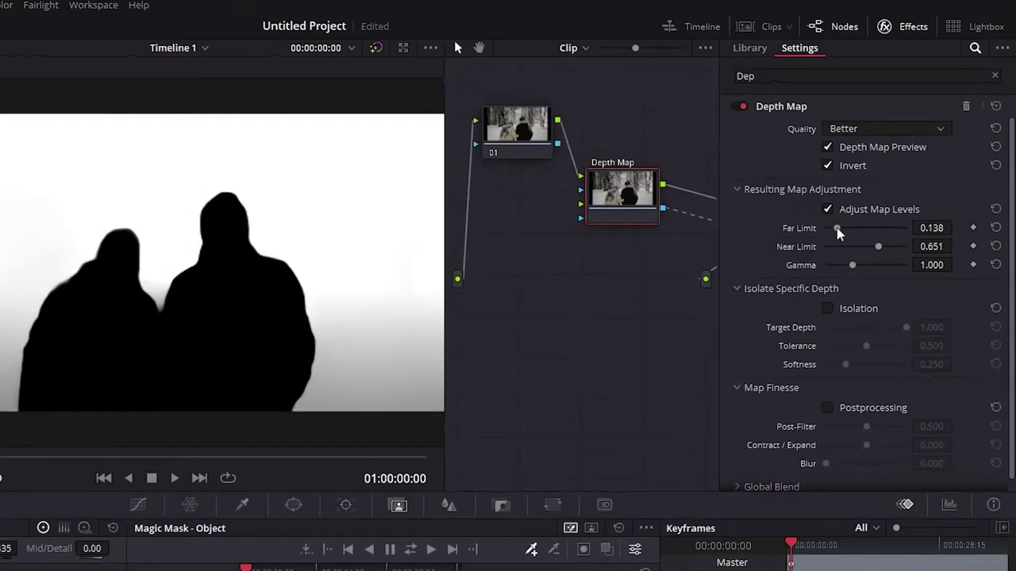
{"action": "left_click", "coordinate": [827, 408]}
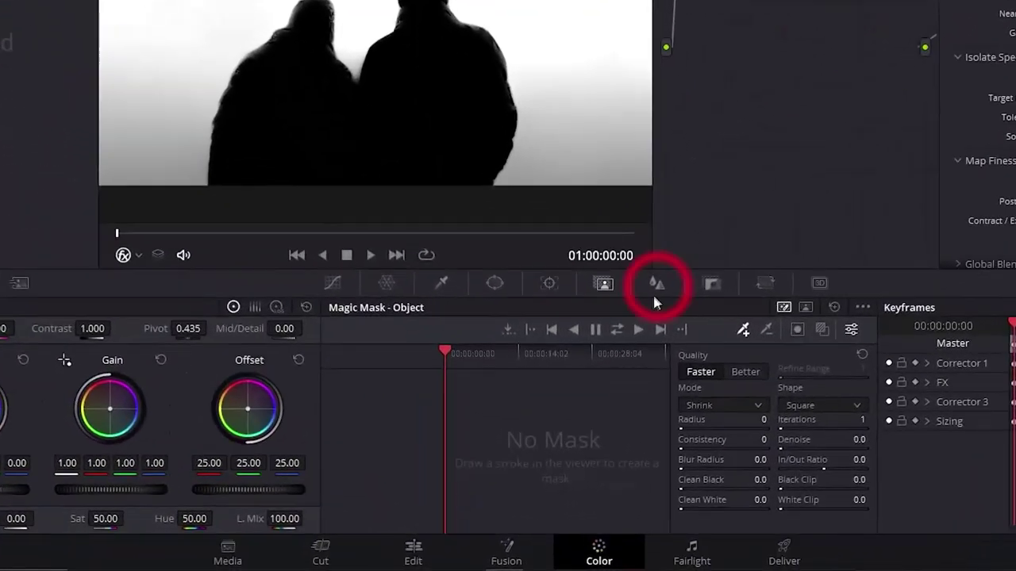
Apply a 0.91 Blur radius on node 03 to the forest, then turn off Depth Map Preview
{"action": "left_click", "coordinate": [656, 286]}
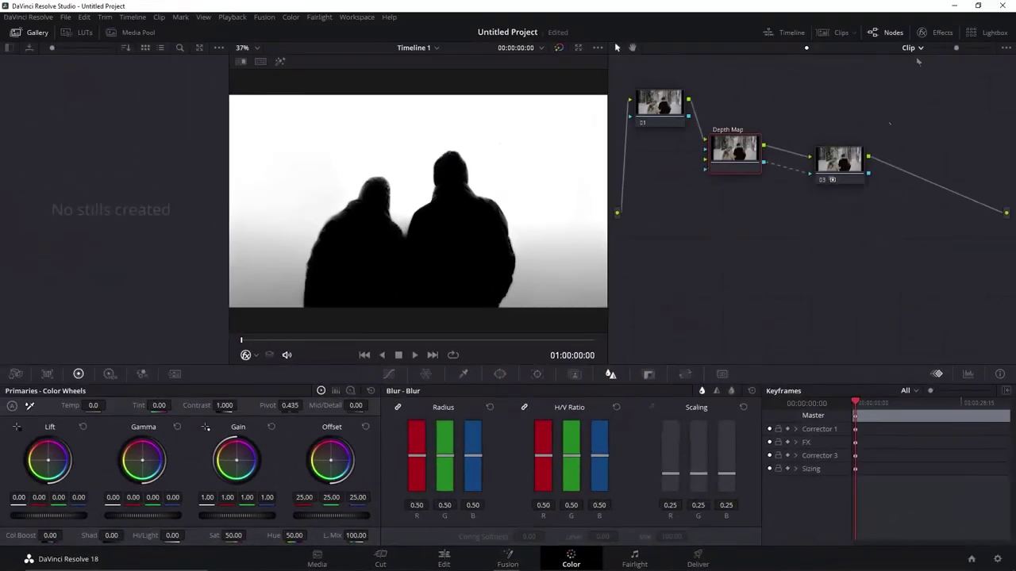
{"action": "left_click", "coordinate": [840, 176]}
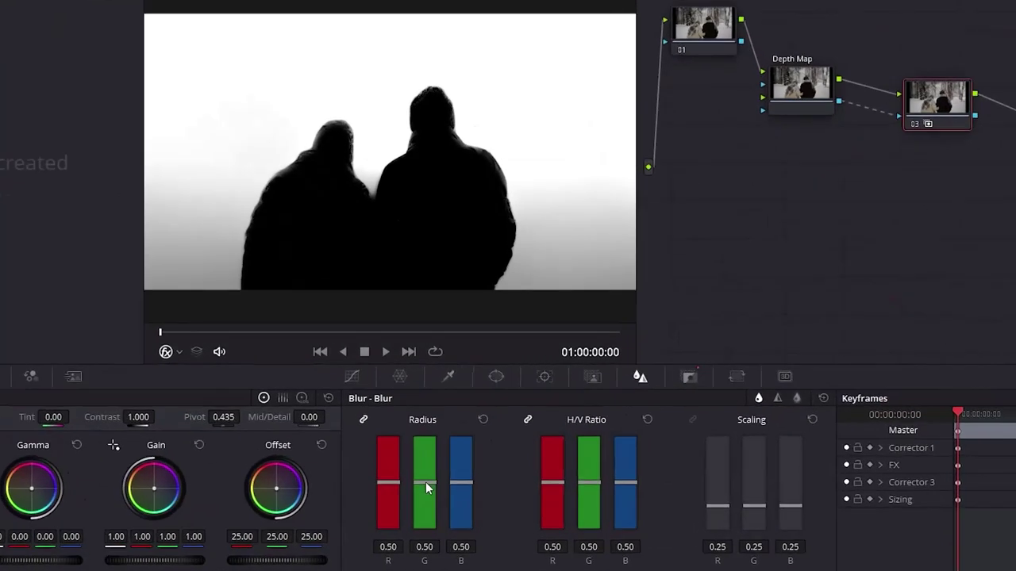
{"action": "left_click_drag", "start_coordinate": [425, 481], "coordinate": [426, 436]}
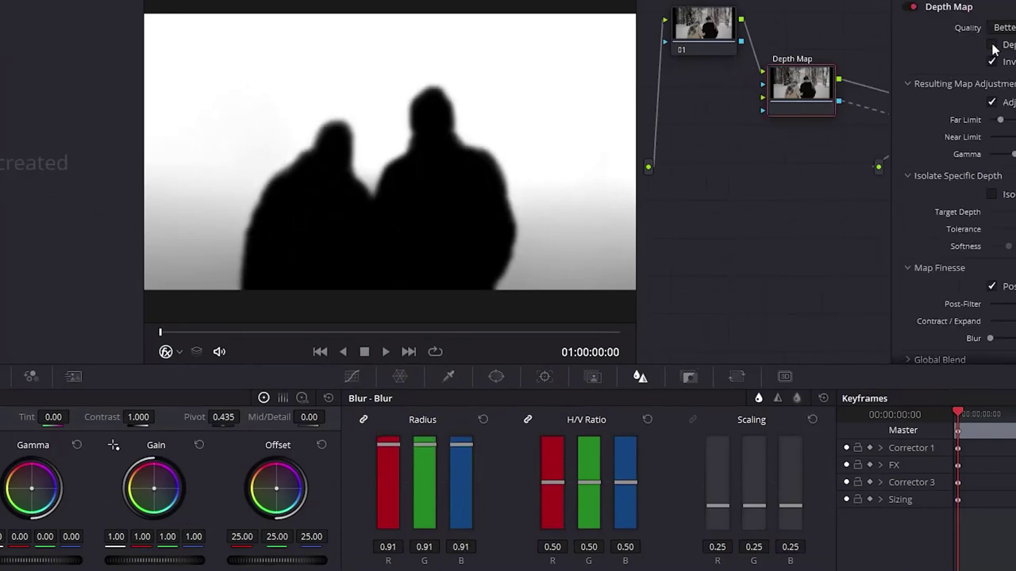
{"action": "left_click", "coordinate": [992, 46]}
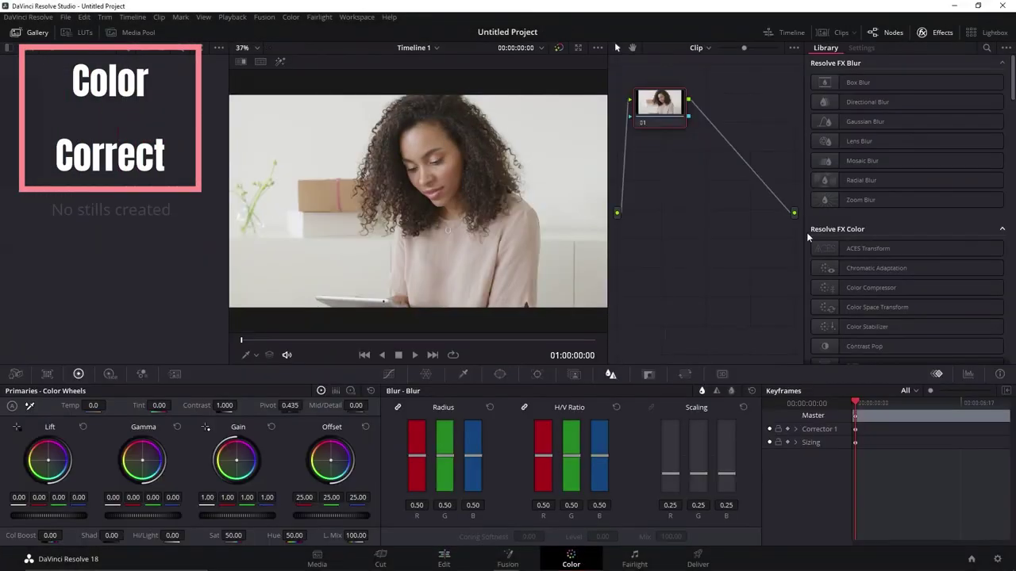
Add a Depth Map node to the portrait clip from the Effects library
{"action": "left_click", "coordinate": [986, 48]}
{"action": "type", "text": "Depth"}
{"action": "left_click_drag", "start_coordinate": [869, 110], "coordinate": [727, 143]}
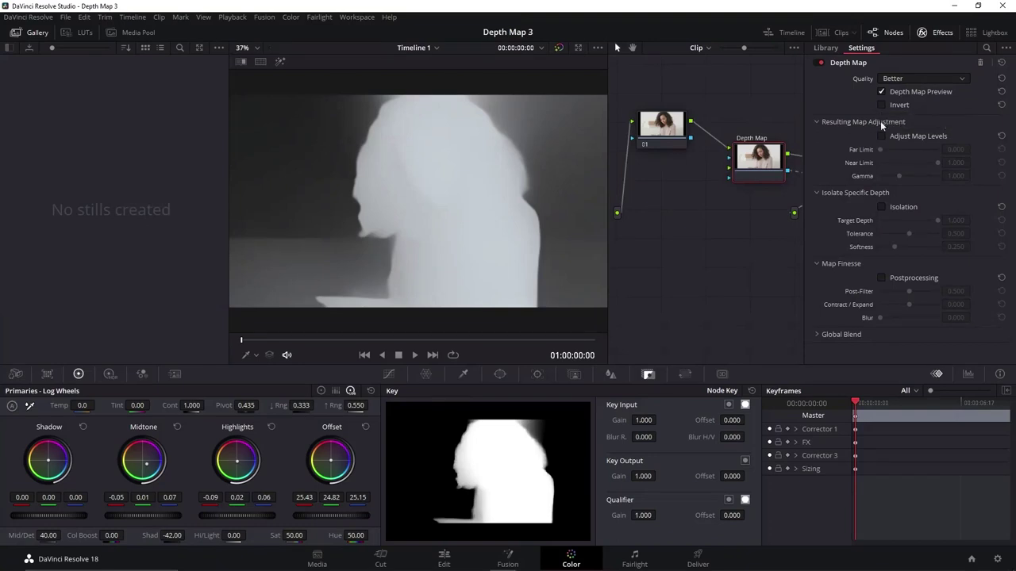
Enable Adjust Map Levels with Far Limit 0.458 and Near Limit 0.752, and turn on Postprocessing
{"action": "left_click", "coordinate": [881, 136]}
{"action": "left_click_drag", "start_coordinate": [902, 148], "coordinate": [967, 161]}
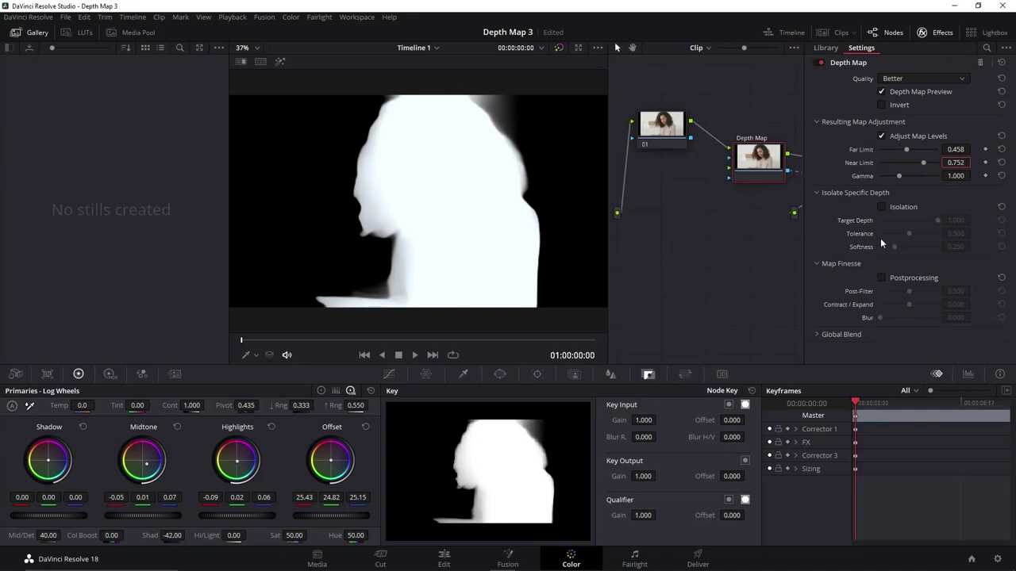
{"action": "left_click", "coordinate": [882, 278]}
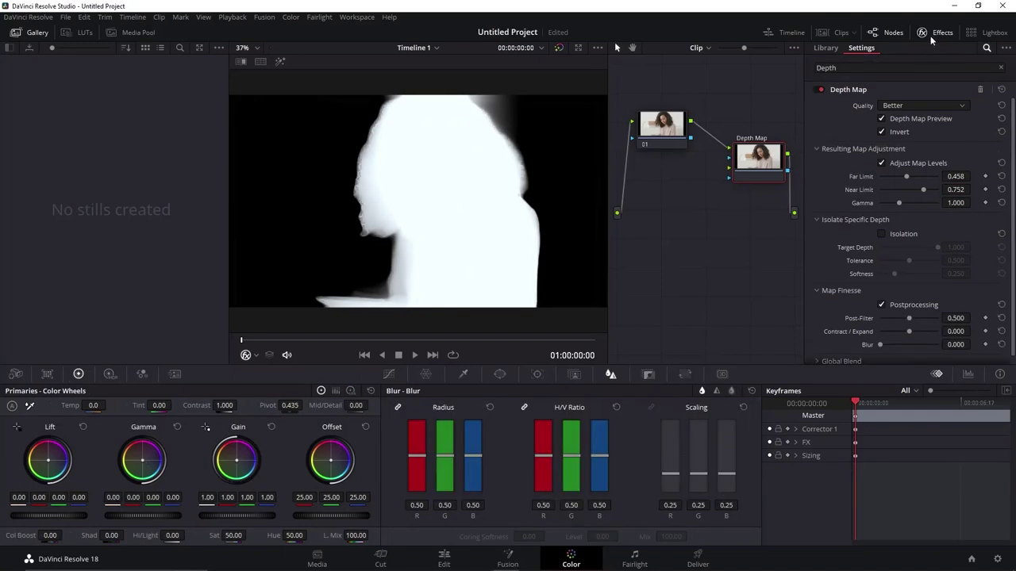
Add a new corrector node 03 after the Depth Map node
{"action": "left_click", "coordinate": [937, 32]}
{"action": "right_click", "coordinate": [813, 178]}
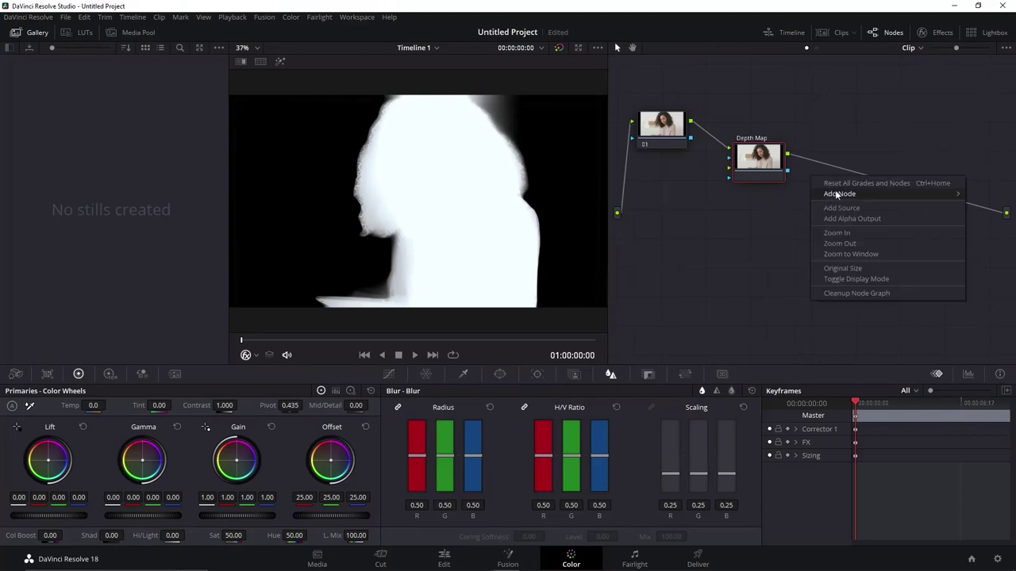
{"action": "mouse_move", "coordinate": [837, 195]}
{"action": "left_click", "coordinate": [750, 196]}
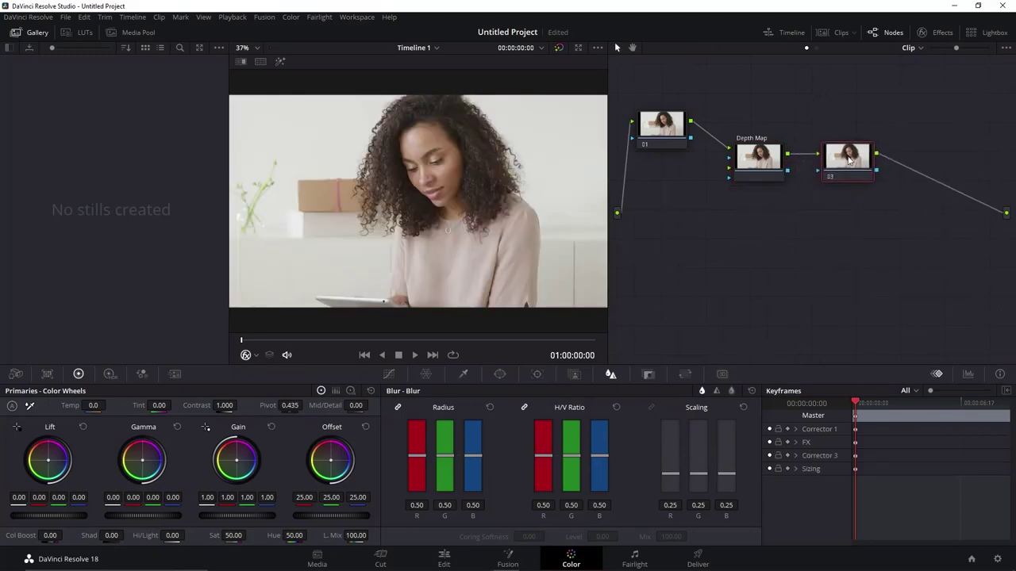
Feed the Depth Map's matte into node 03's key input and bring up the Log wheels
{"action": "left_click_drag", "start_coordinate": [788, 169], "coordinate": [819, 171]}
{"action": "left_click", "coordinate": [649, 374]}
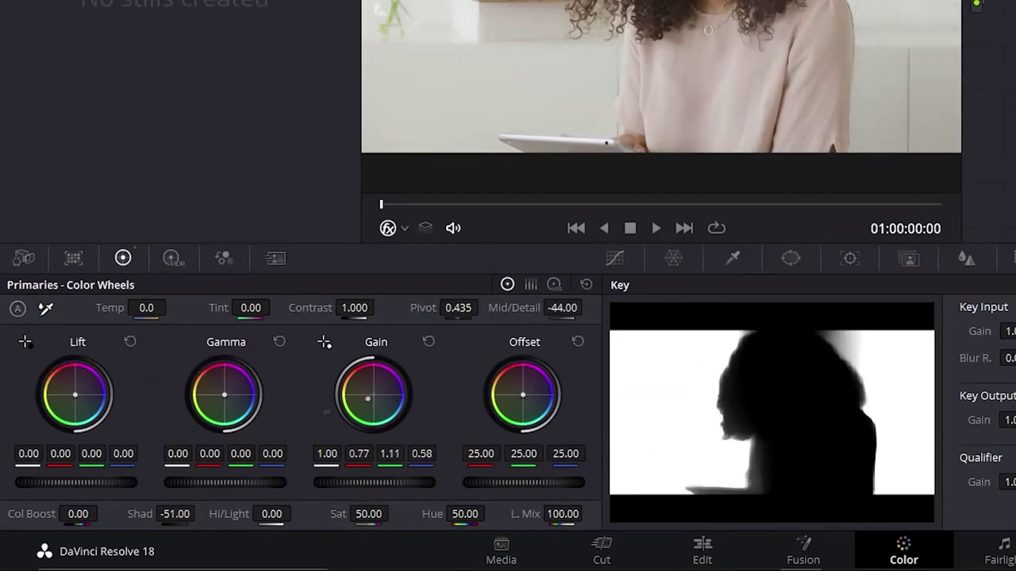
{"action": "left_click", "coordinate": [554, 284]}
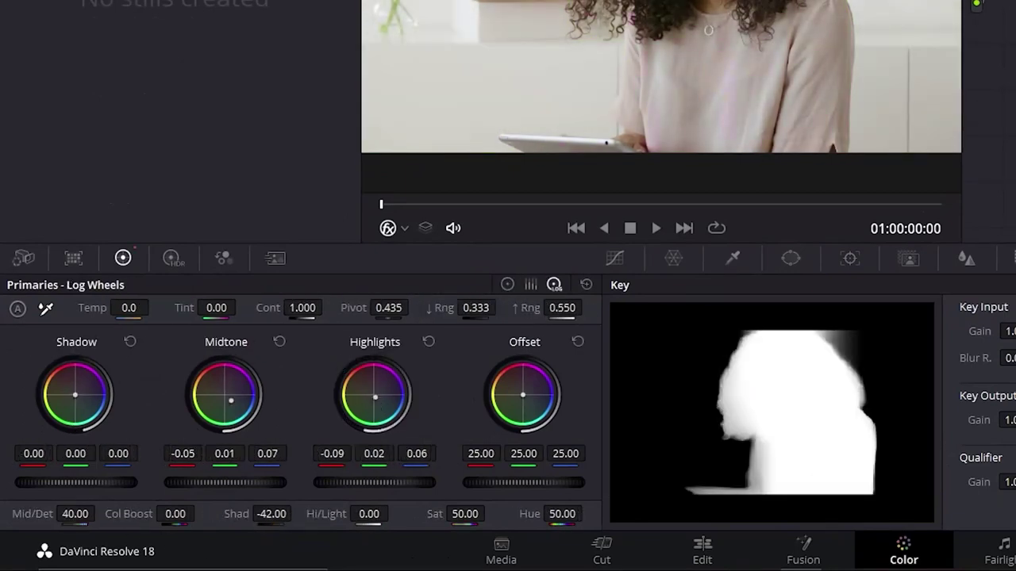